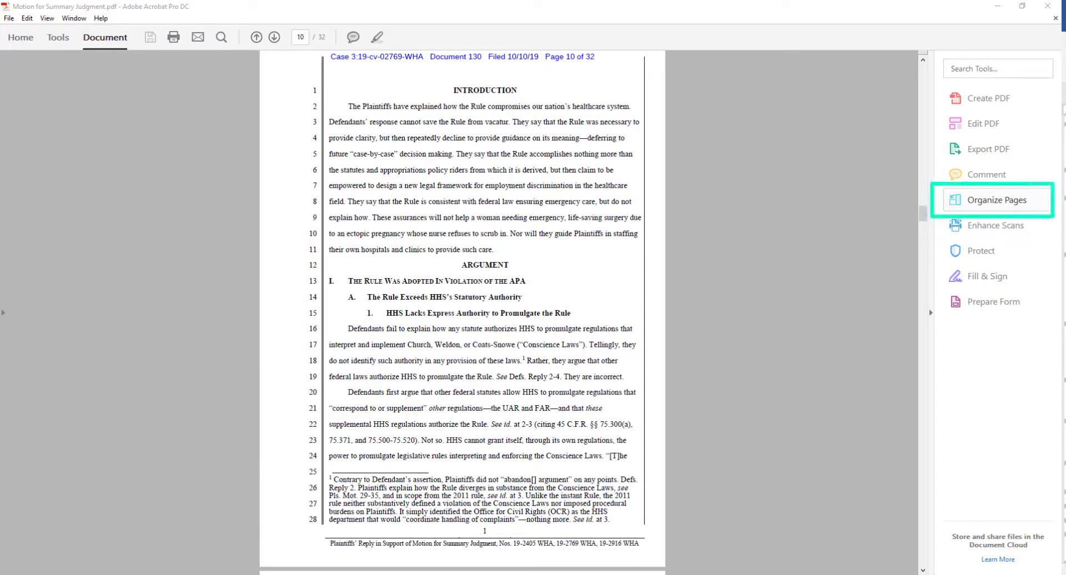
Open the page organizer and delete pages 1–9 from the motion PDF.
click(978, 196)
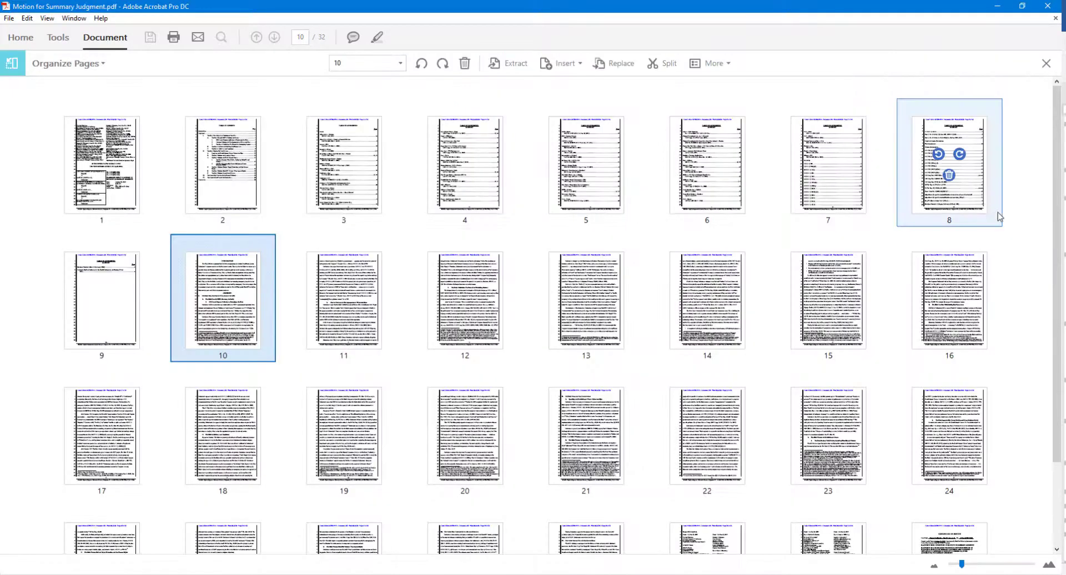
click(128, 212)
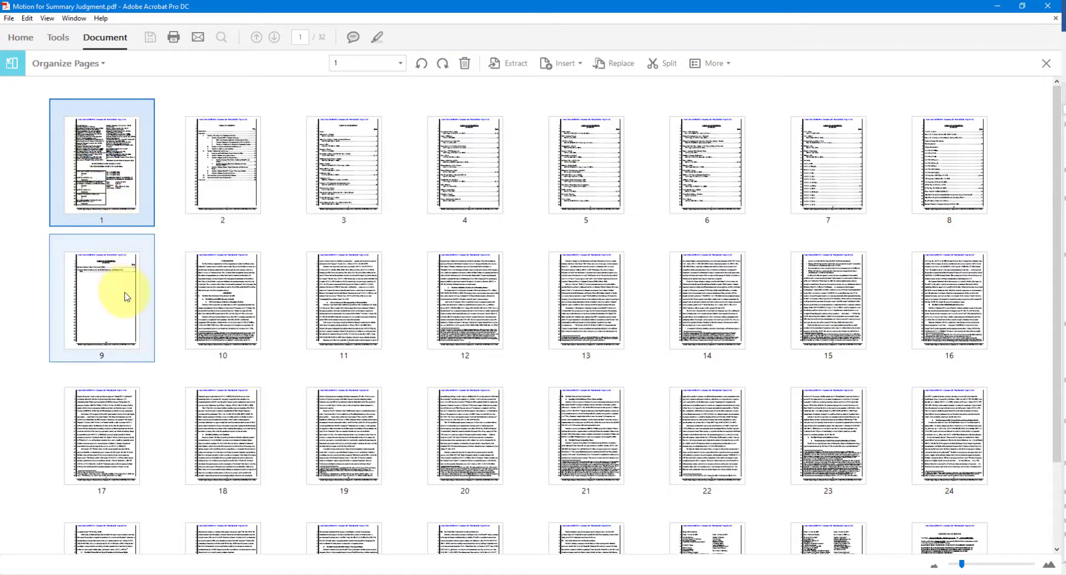
shift+click(131, 313)
click(465, 64)
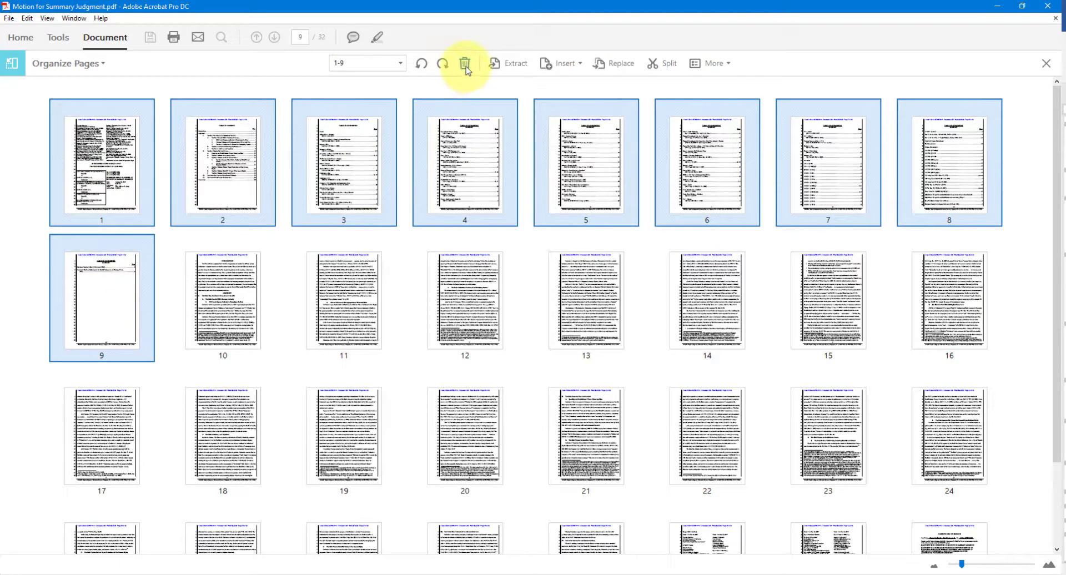
click(579, 313)
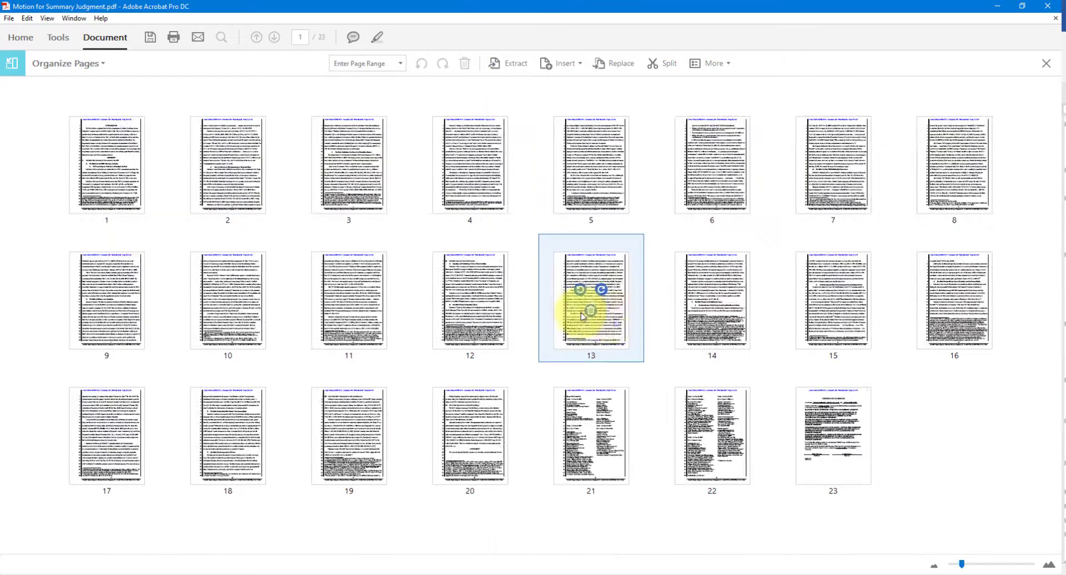
Delete pages 21–23 at the end of the document and close the page organizer.
click(616, 472)
shift+click(692, 480)
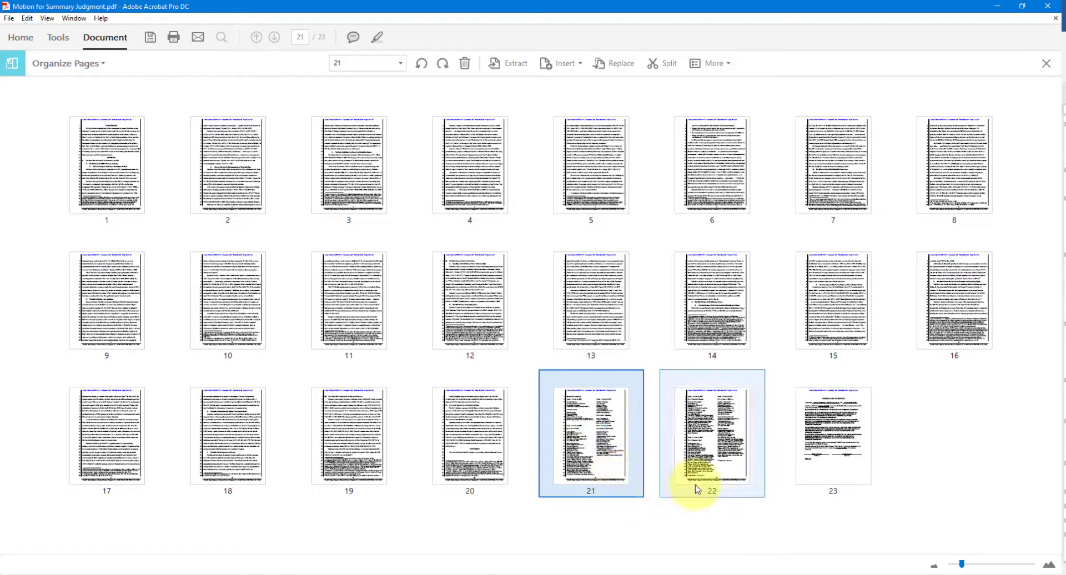
shift+click(809, 481)
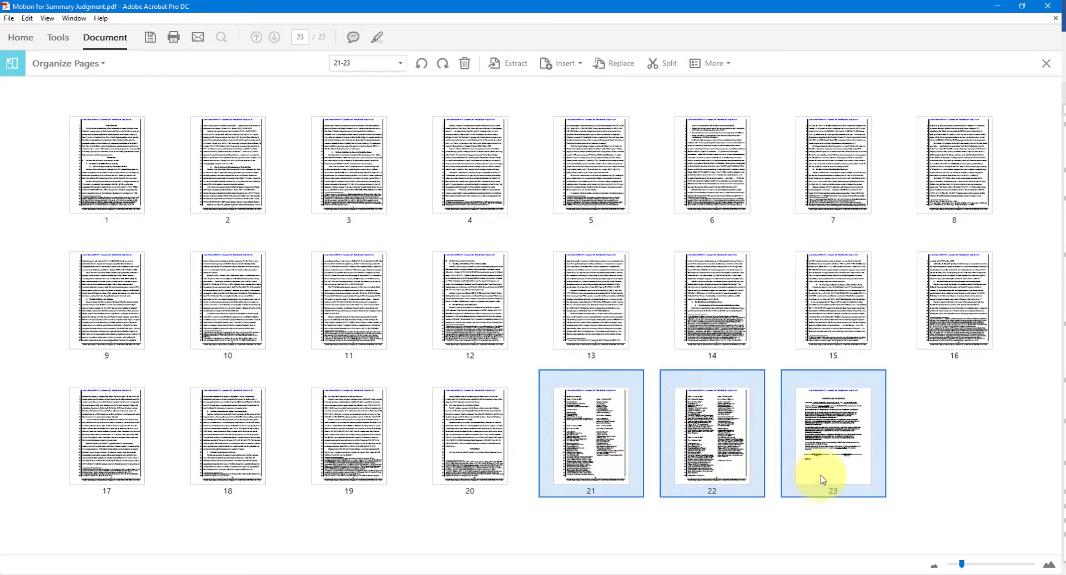
click(465, 63)
click(592, 313)
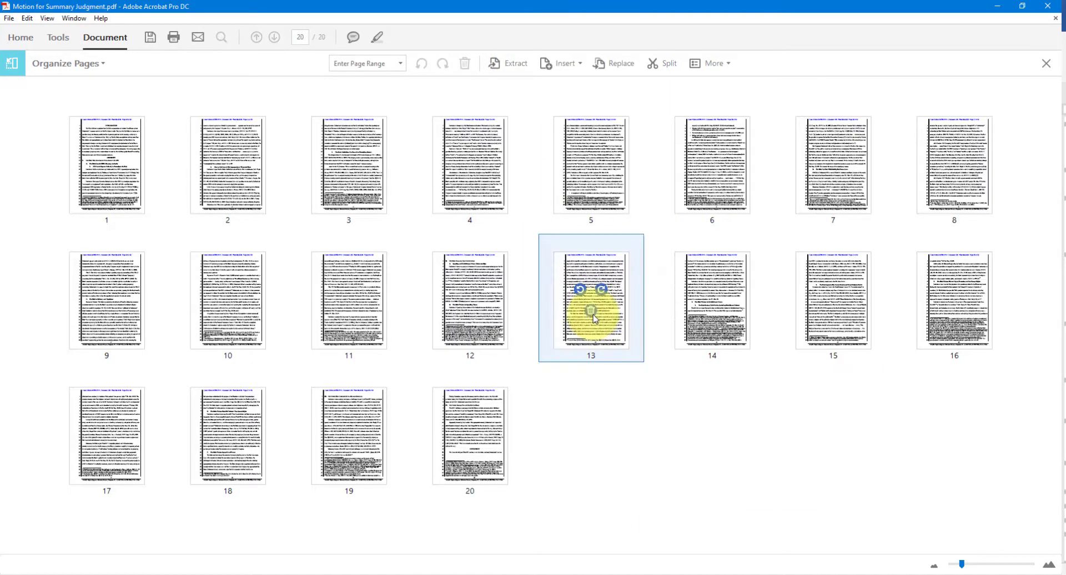
click(1045, 63)
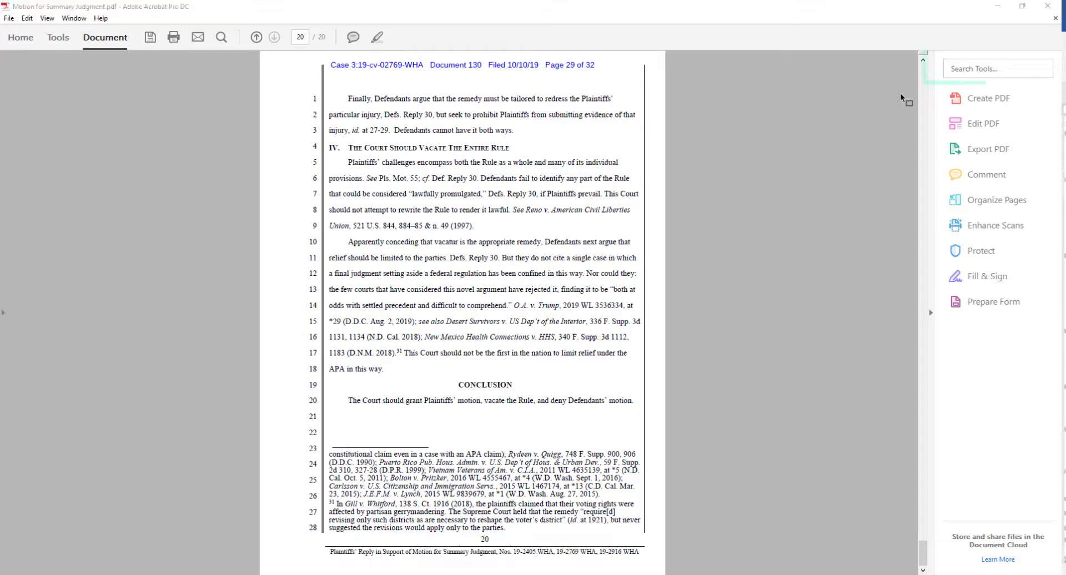
Find and open the Redact tool, and set its redacted area fill color to white.
click(981, 70)
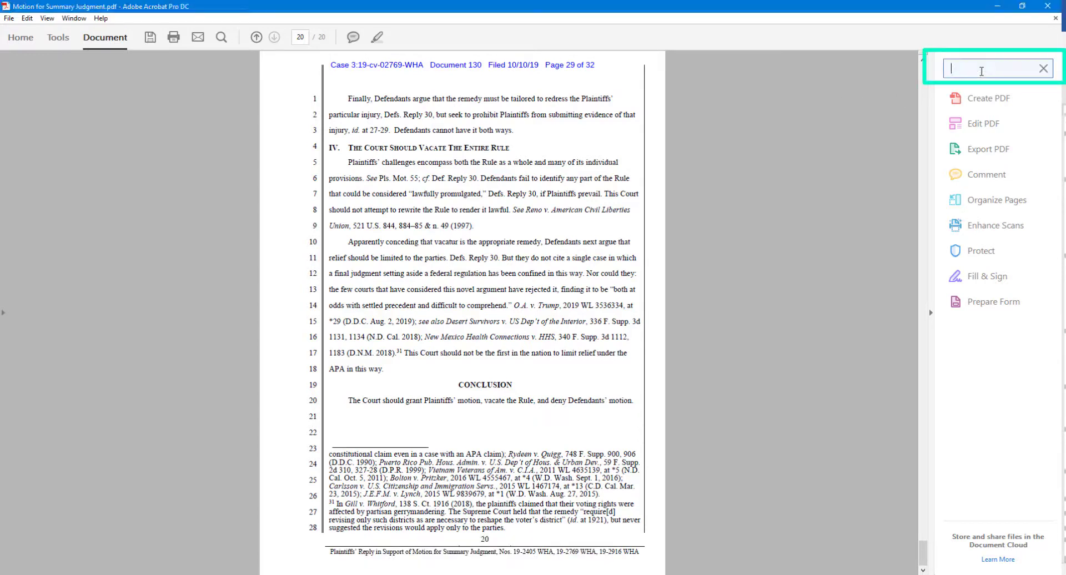
text(redact)
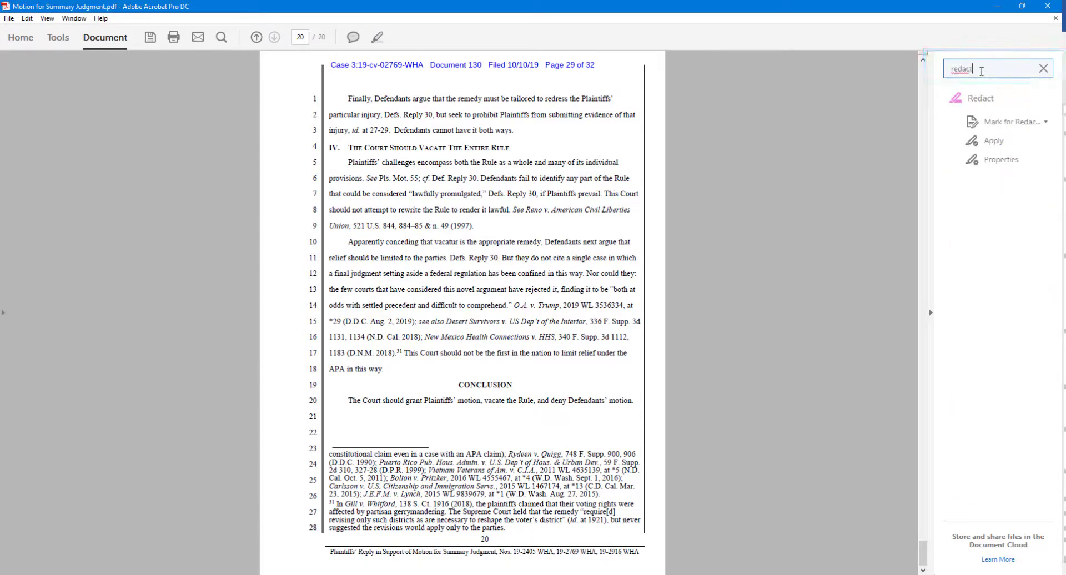
click(981, 99)
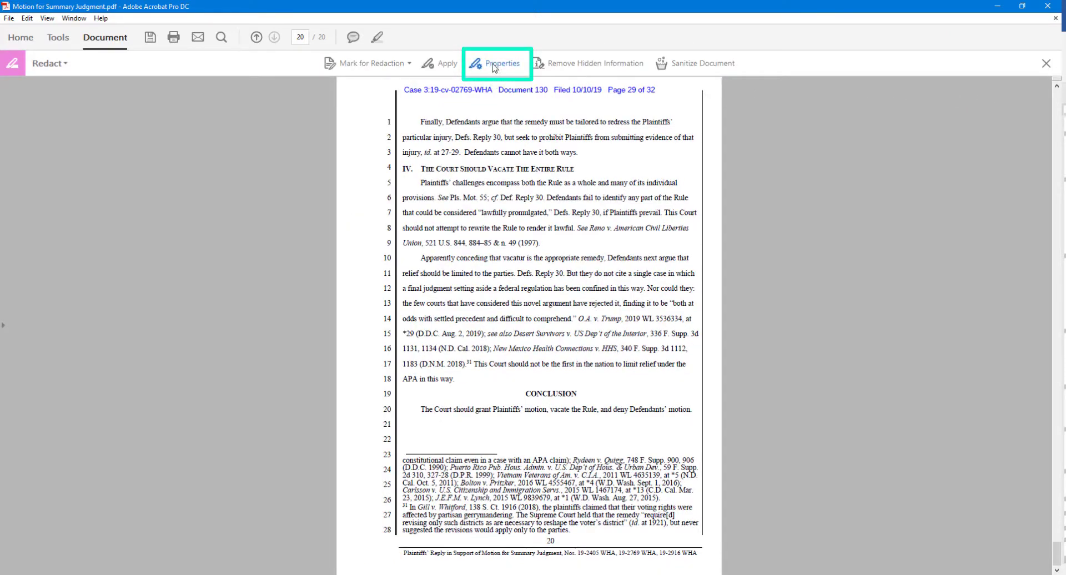
click(492, 65)
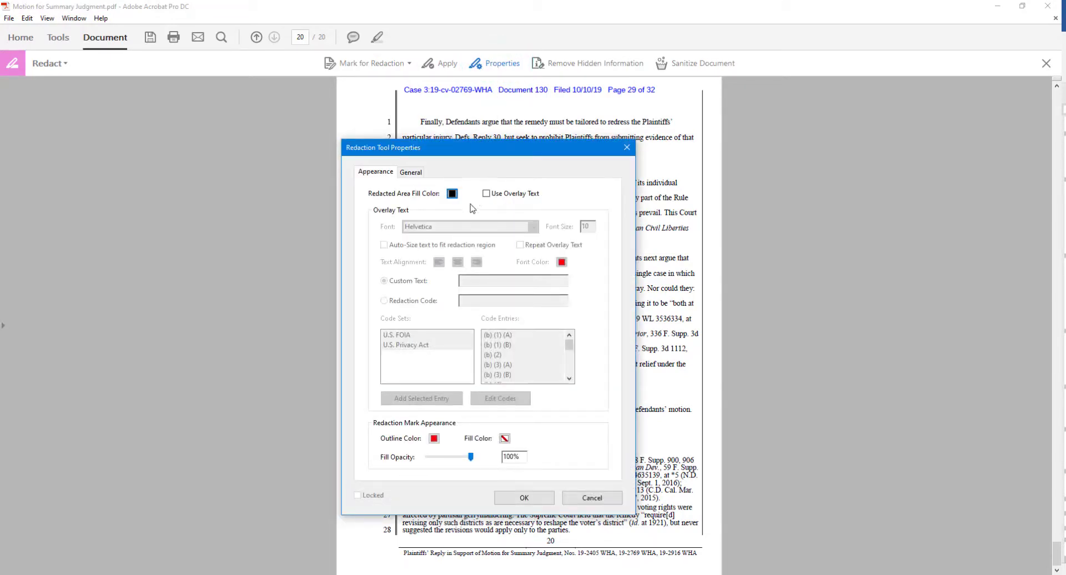
click(452, 195)
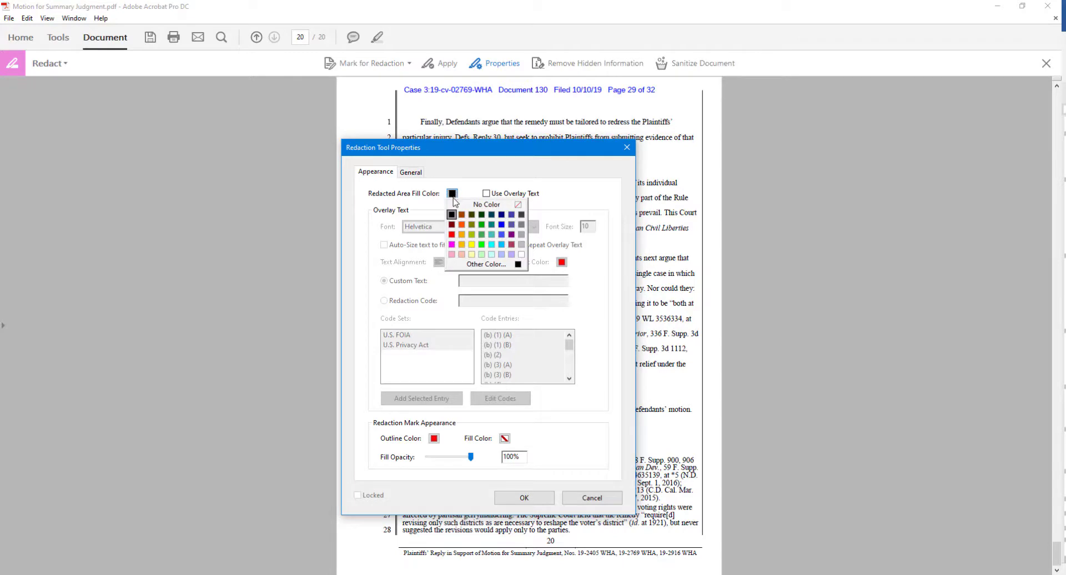
click(522, 255)
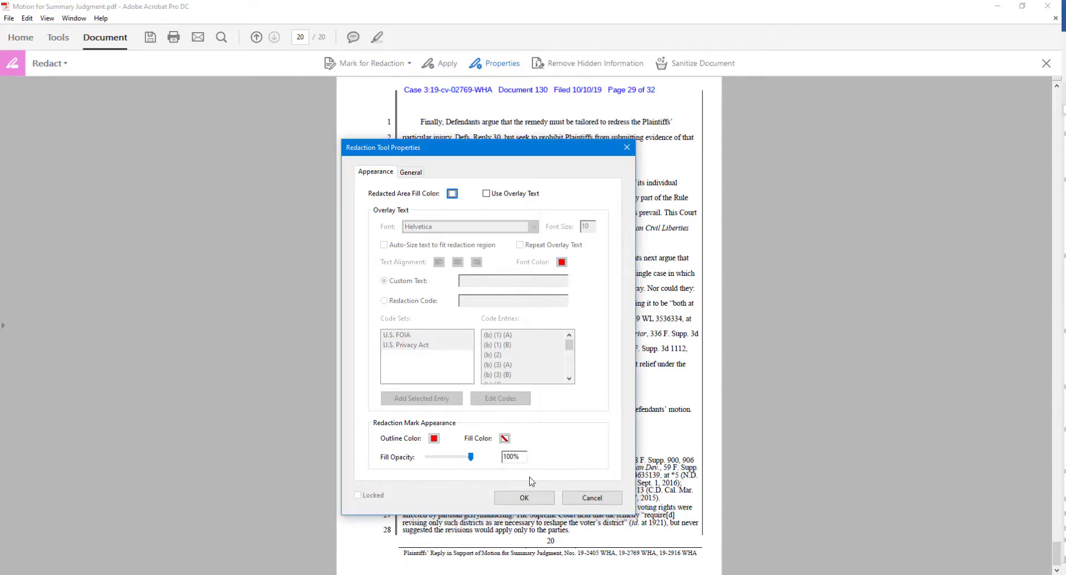
click(536, 497)
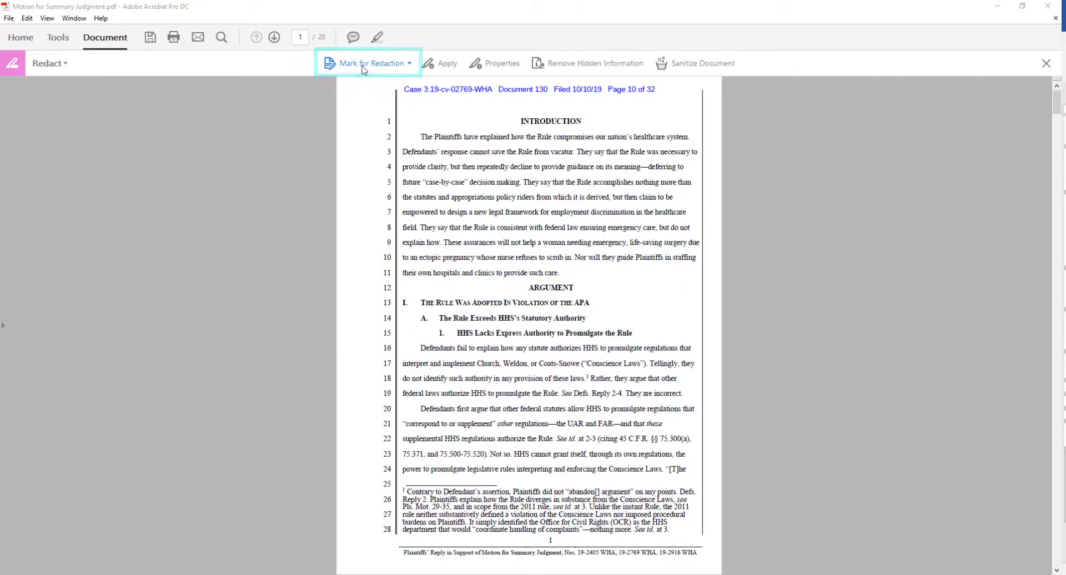
Mark the blue case header line on page 1 for redaction and repeat the mark across all pages.
click(364, 67)
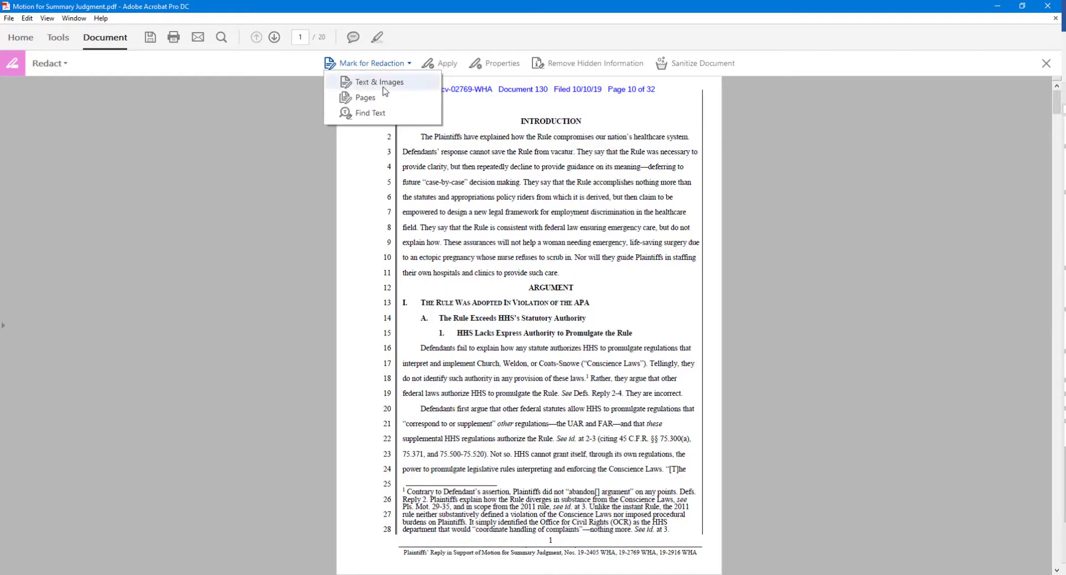
click(411, 88)
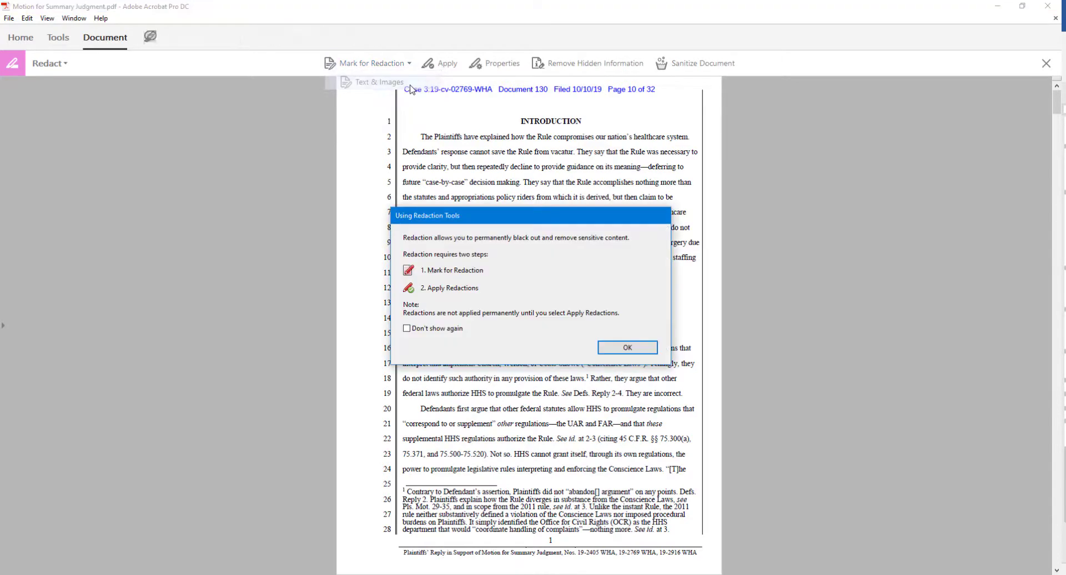
click(624, 350)
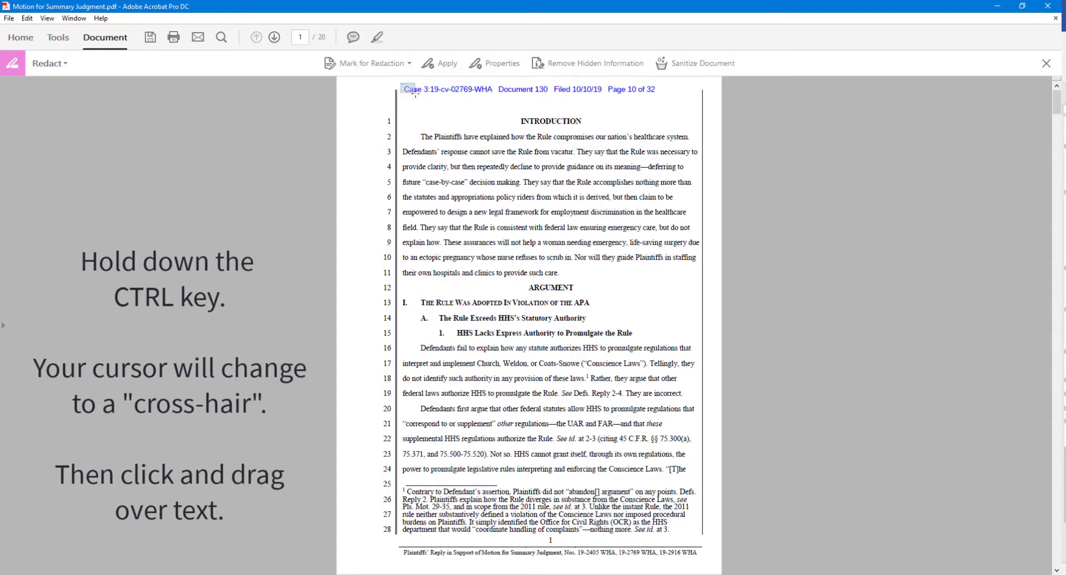
drag(415, 94, 659, 94)
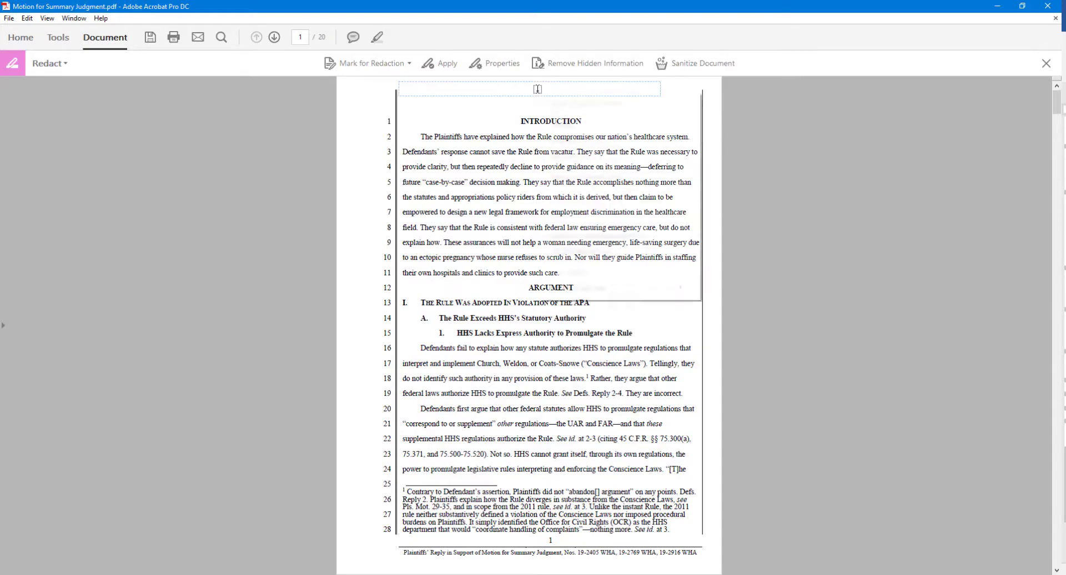
right_click(539, 95)
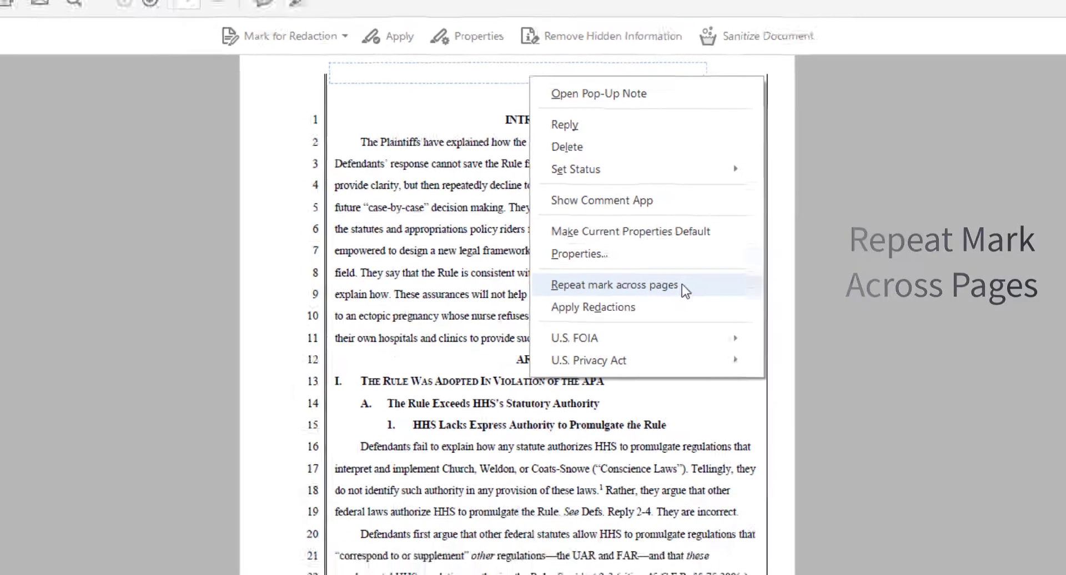
click(704, 317)
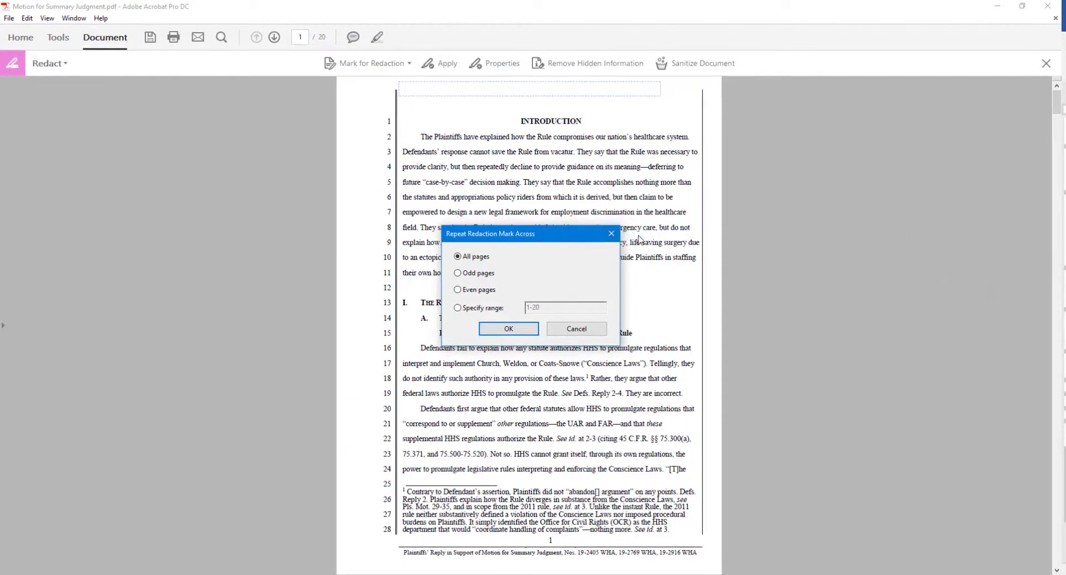
click(519, 331)
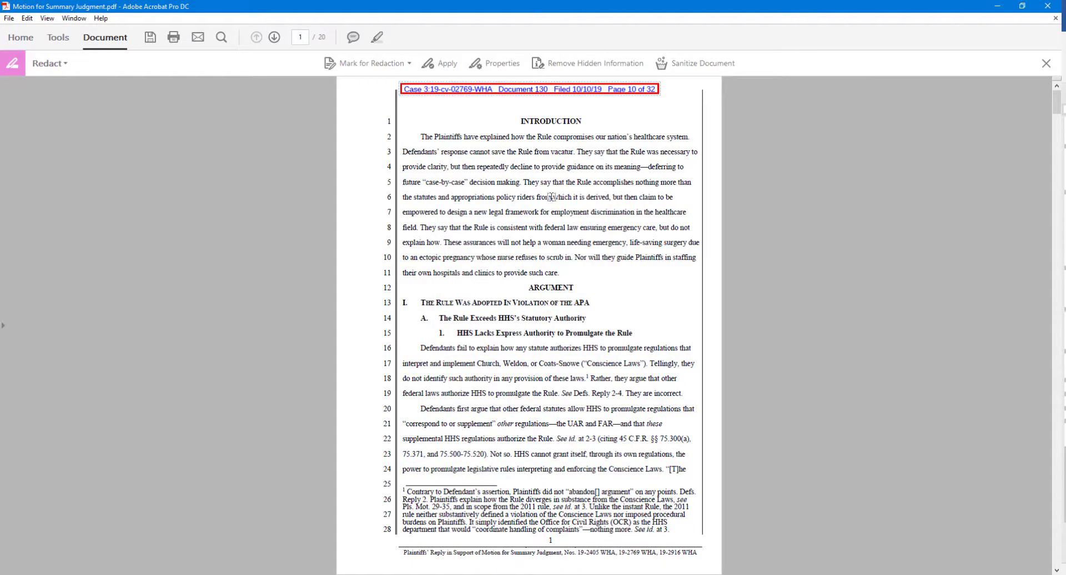
scroll(551, 197, down, 1)
scroll(552, 197, down, 9)
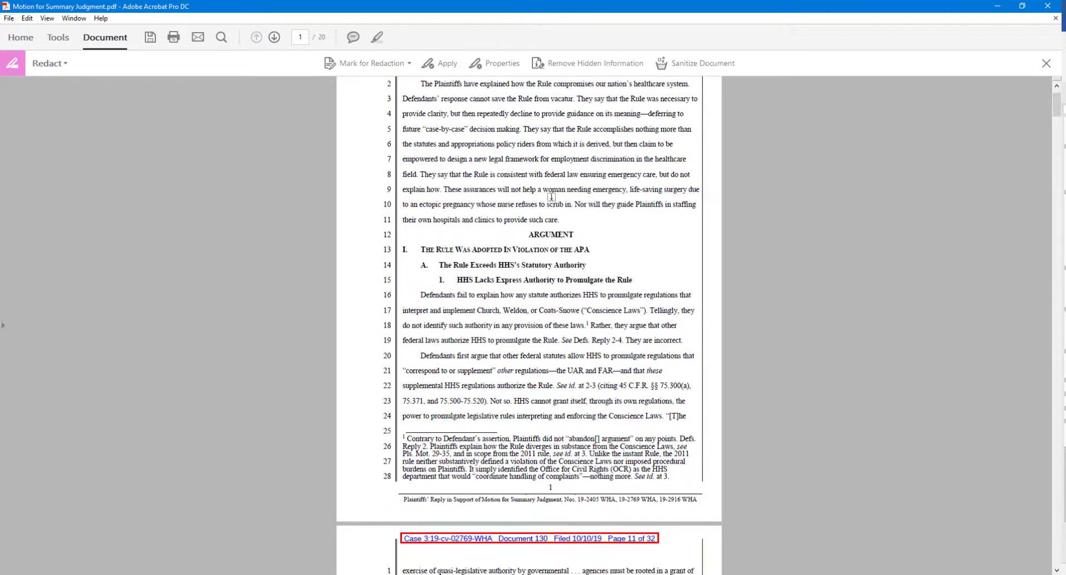
scroll(551, 200, down, 8)
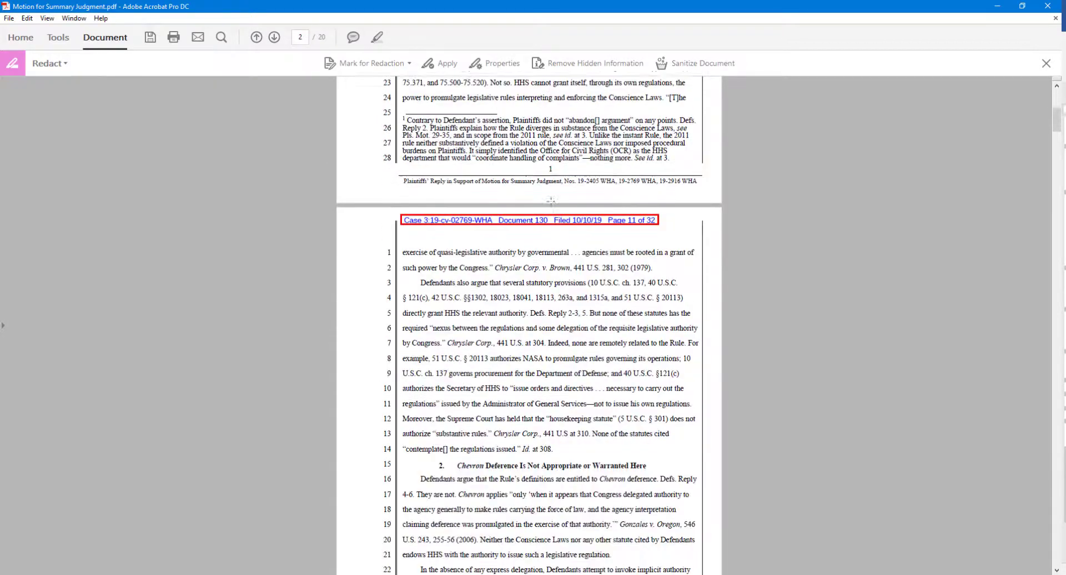
scroll(556, 225, down, 15)
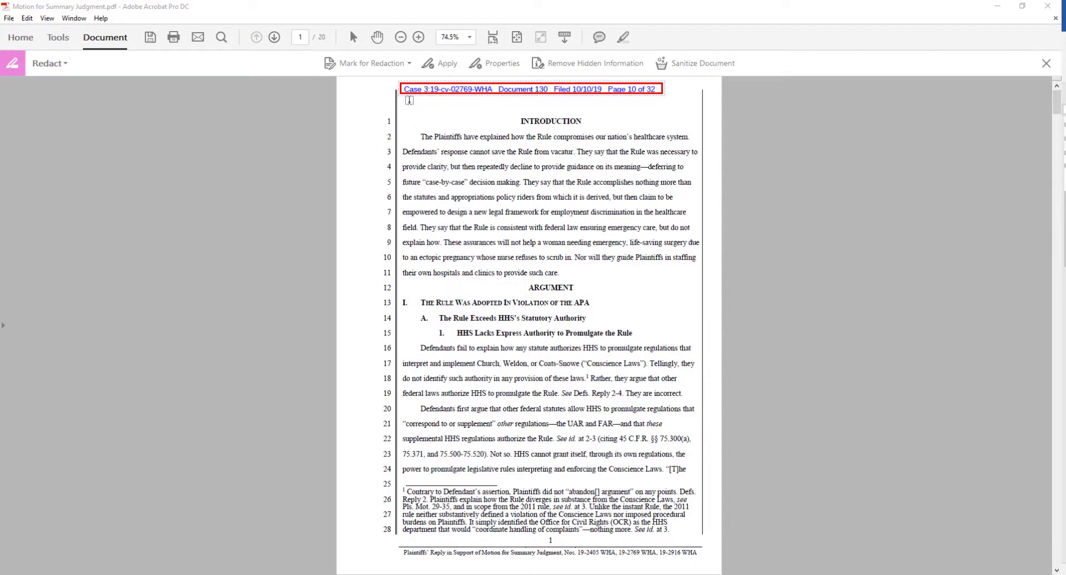
Mark the line-number column and its vertical rule in the page's left margin for redaction, repeated across all pages.
click(380, 87)
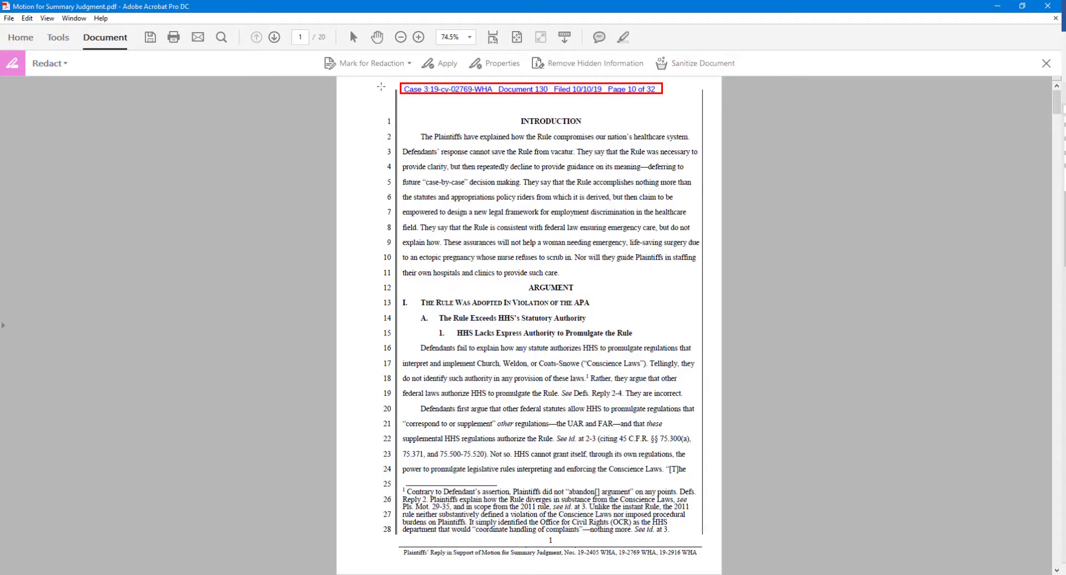
drag(381, 87, 399, 539)
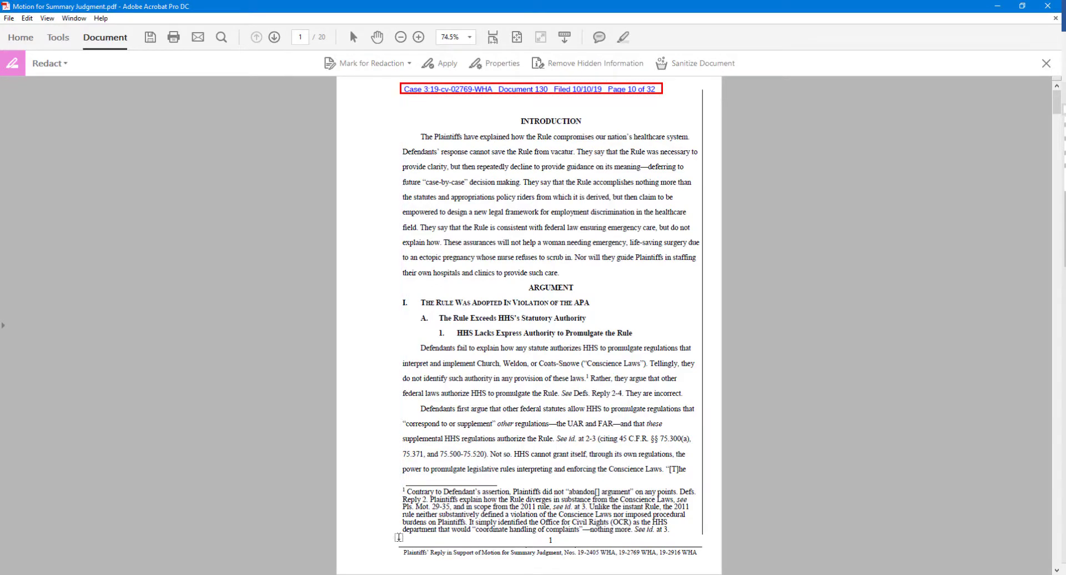
right_click(389, 484)
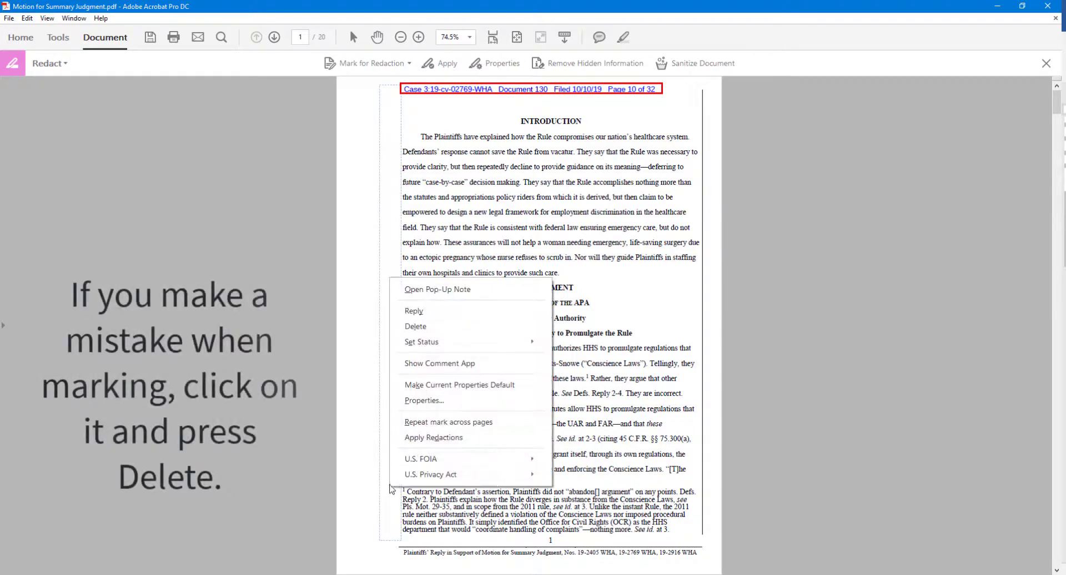
click(496, 423)
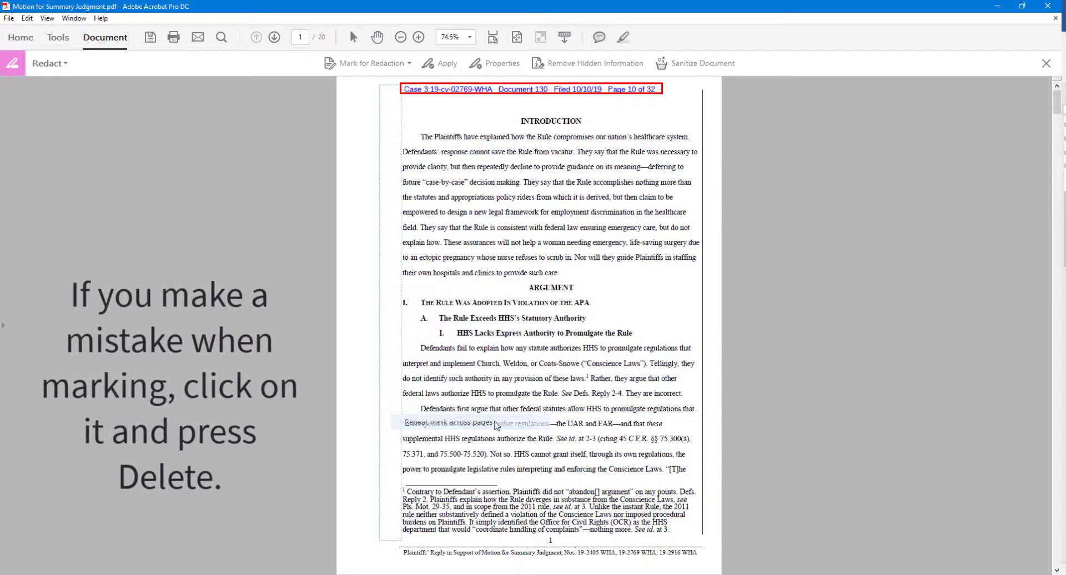
click(505, 332)
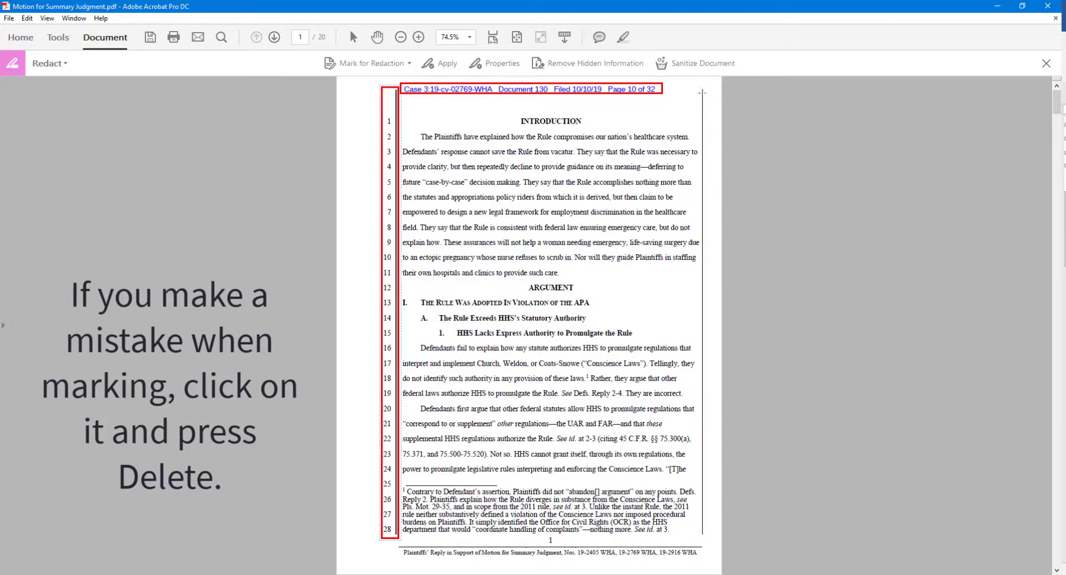
Mark the vertical rule along the page's right margin for redaction and repeat the mark across all pages.
drag(701, 86, 709, 537)
right_click(704, 528)
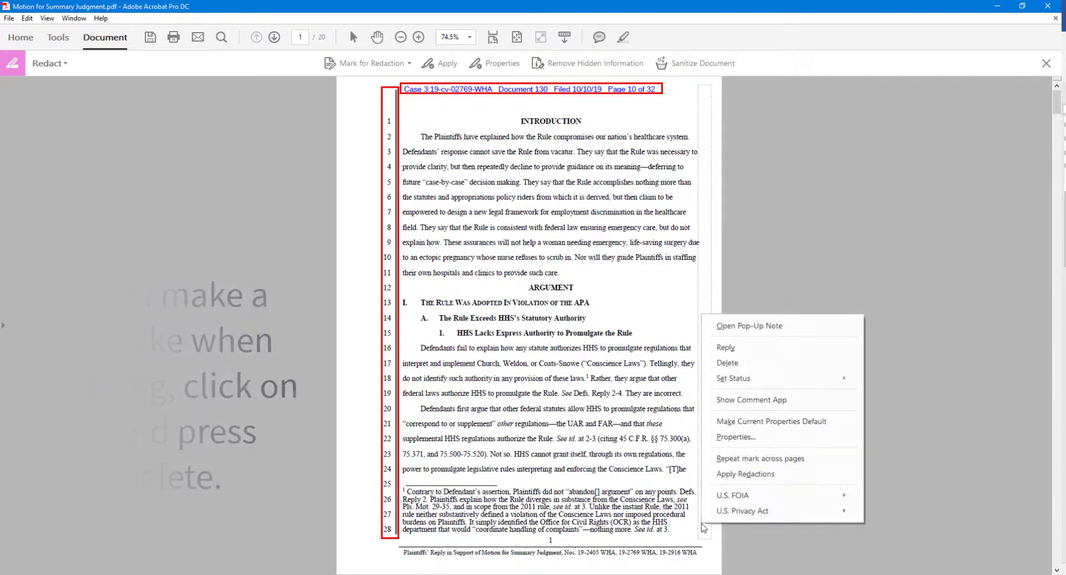
click(722, 461)
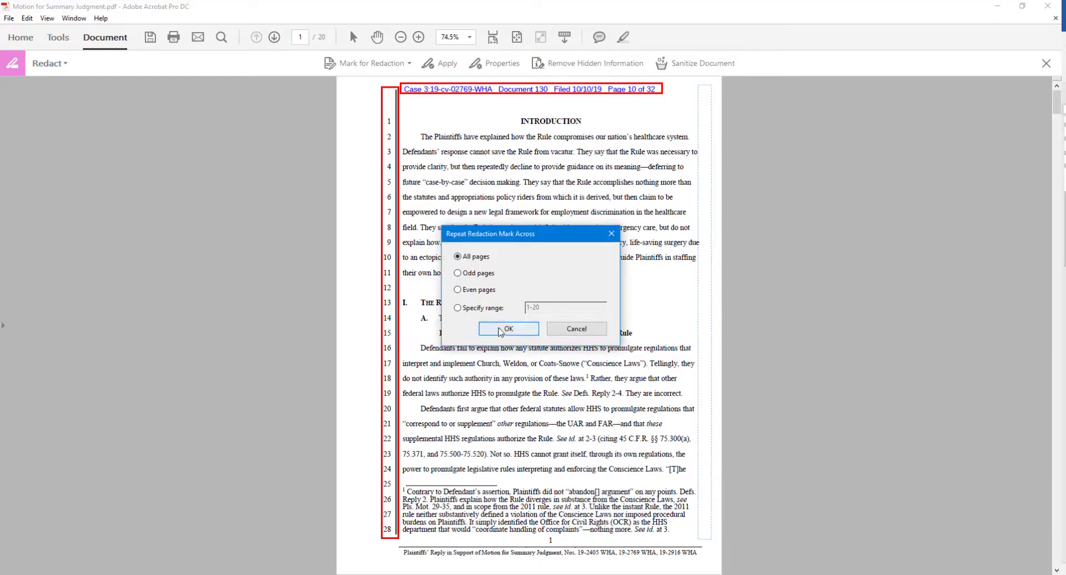
click(500, 329)
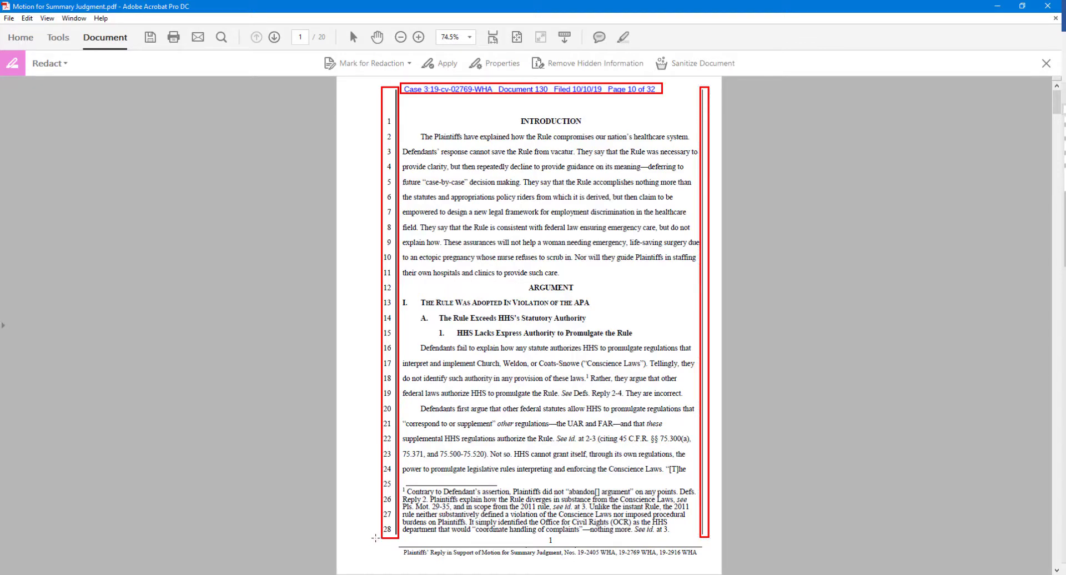
Mark the page number, rule and footer text at the bottom of page 1 for redaction, repeating the mark across all pages.
drag(404, 540, 709, 558)
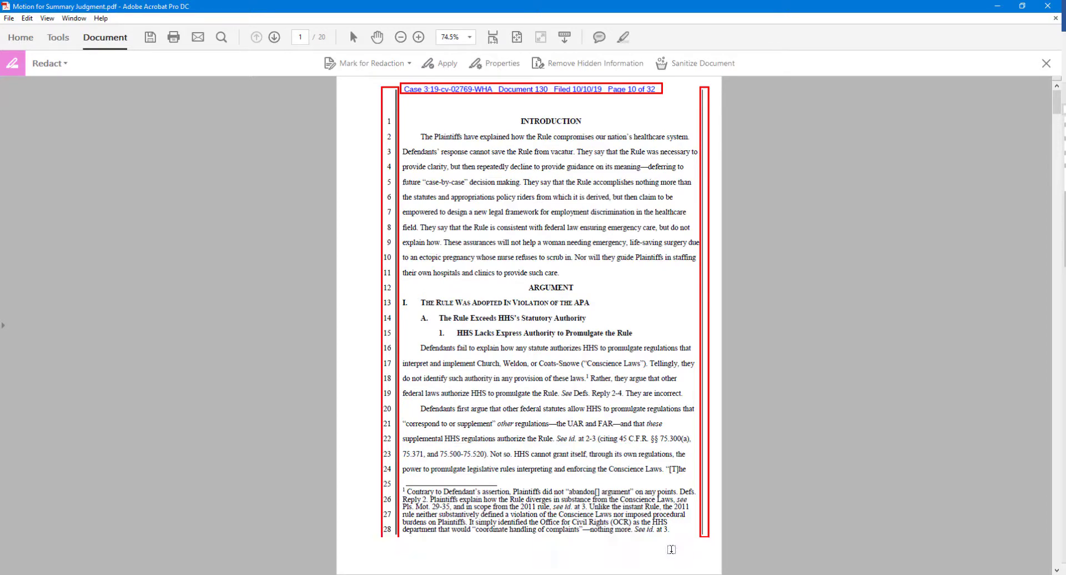
right_click(673, 554)
click(721, 487)
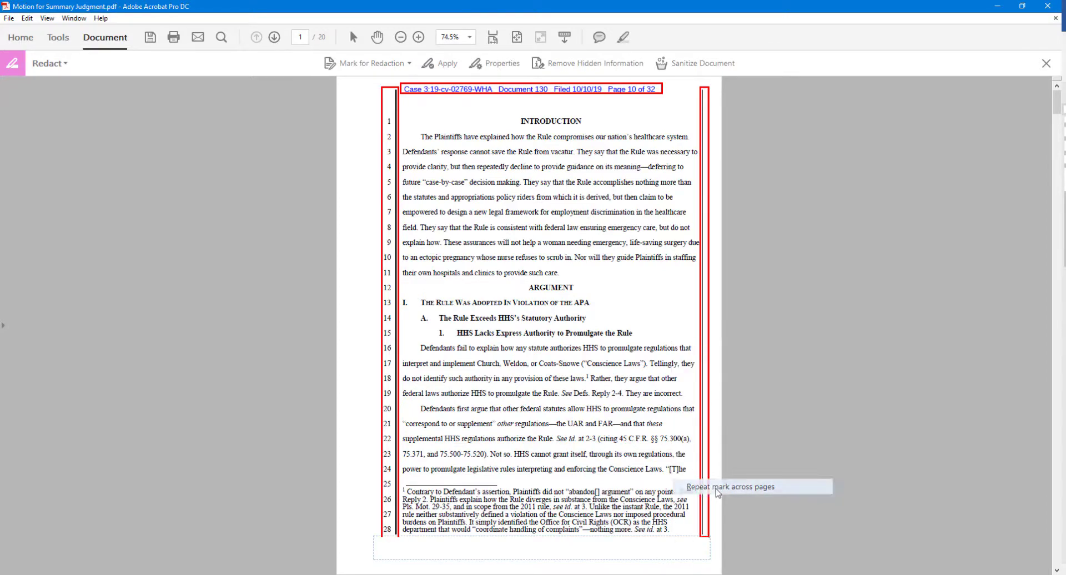
click(522, 332)
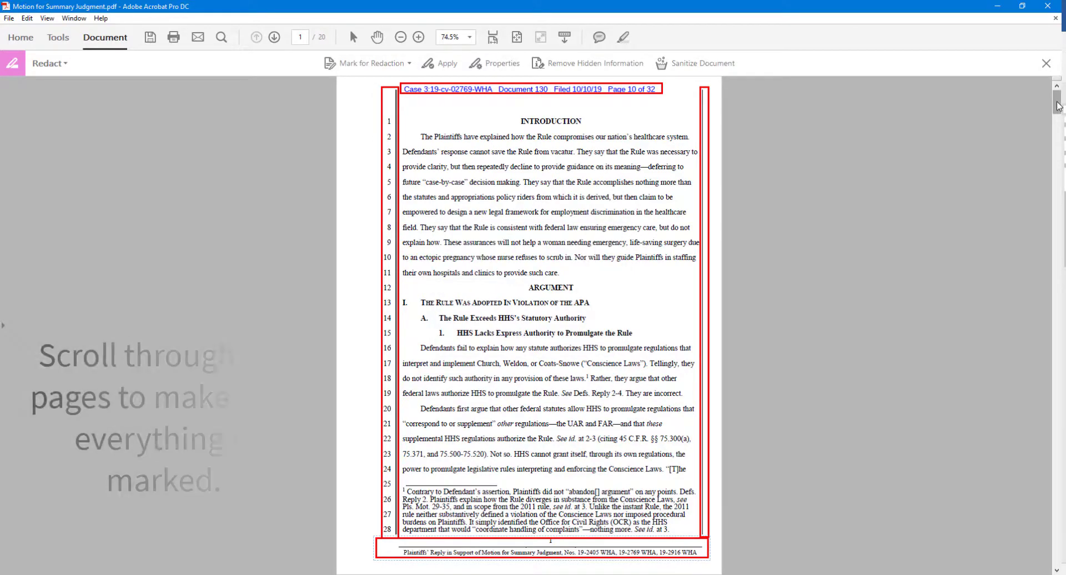
Check the marks through the pages, apply all redactions, and decline to find and remove hidden information.
scroll(1058, 107, down, 1)
drag(1058, 107, 1059, 234)
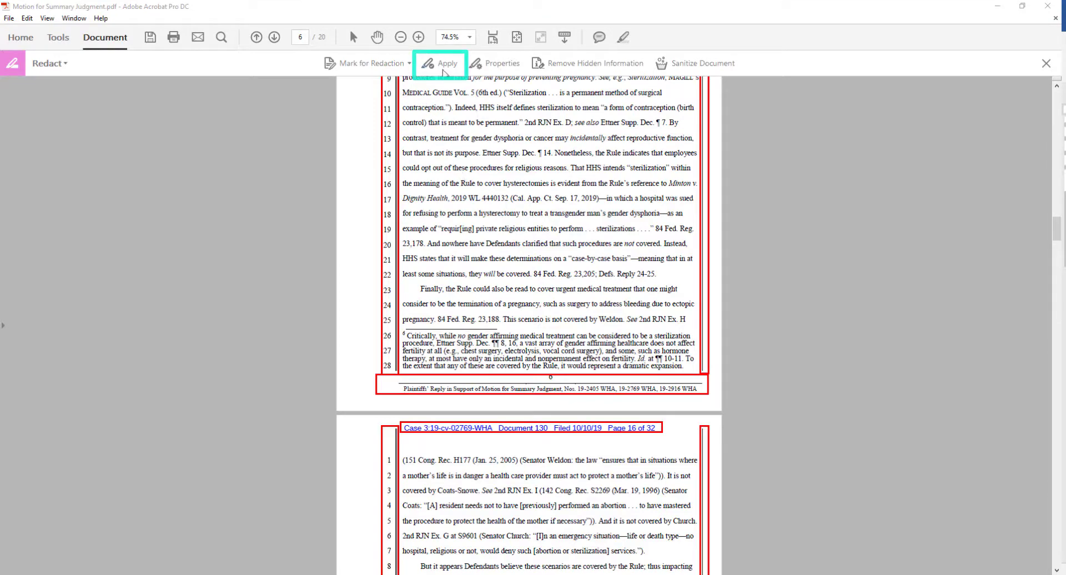
click(445, 65)
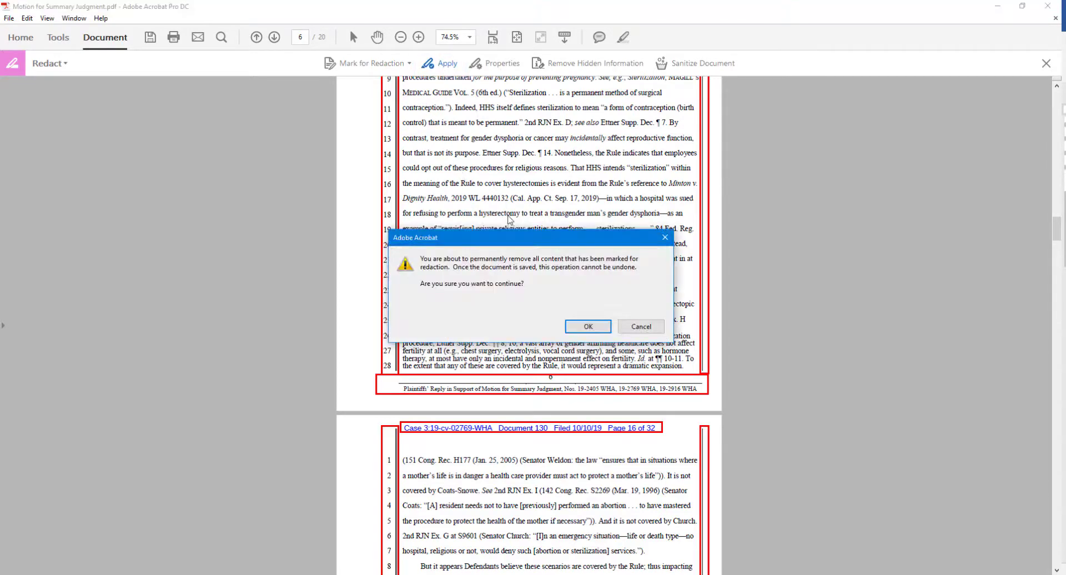
click(579, 328)
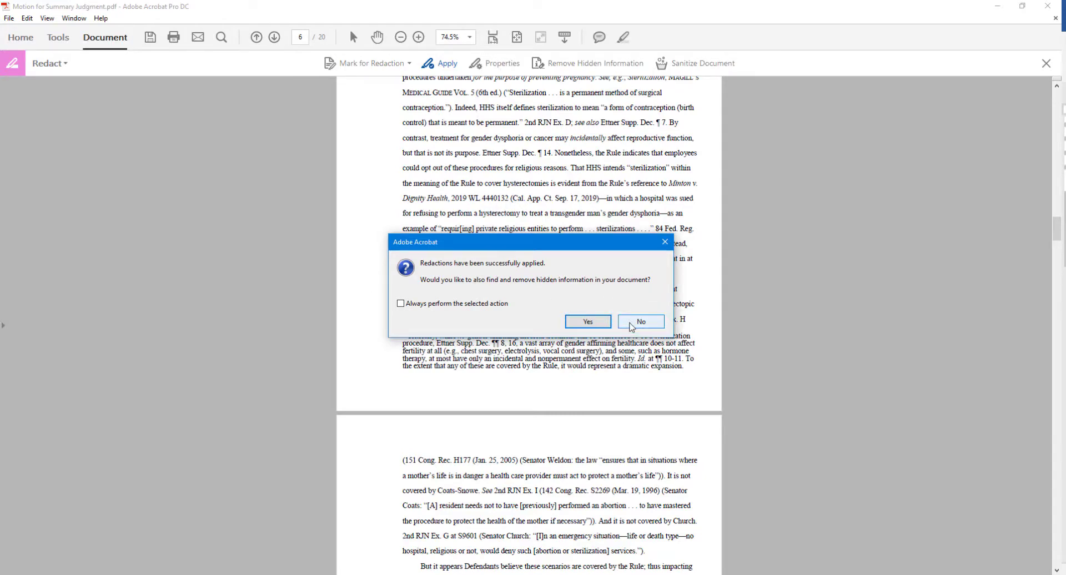
click(632, 322)
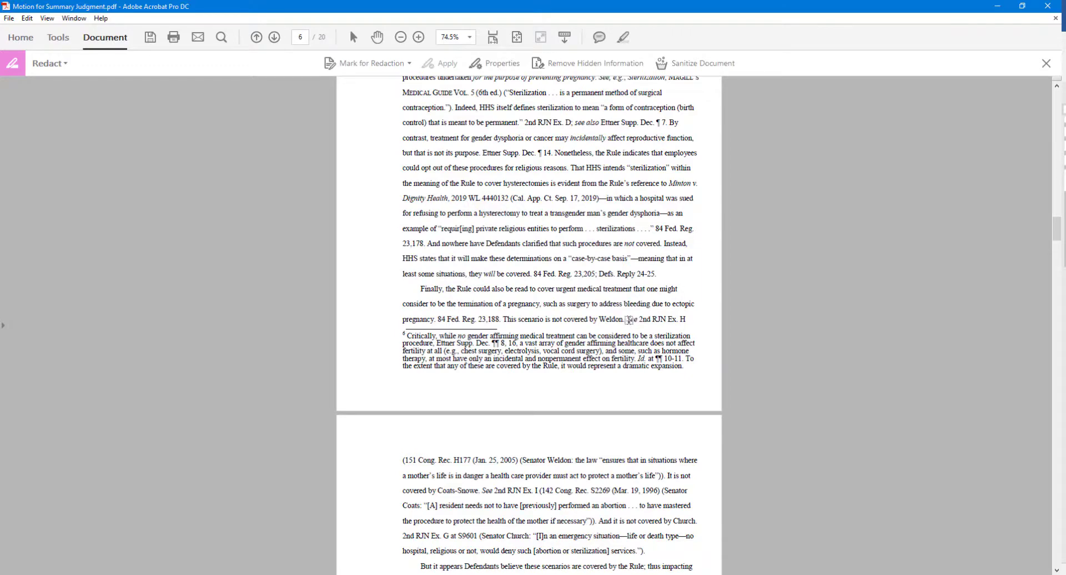
Review the redacted pages and save the PDF as Motion for Summary Judgment_Redacted.pdf in the Sample Pleadings folder.
scroll(628, 320, up, 10)
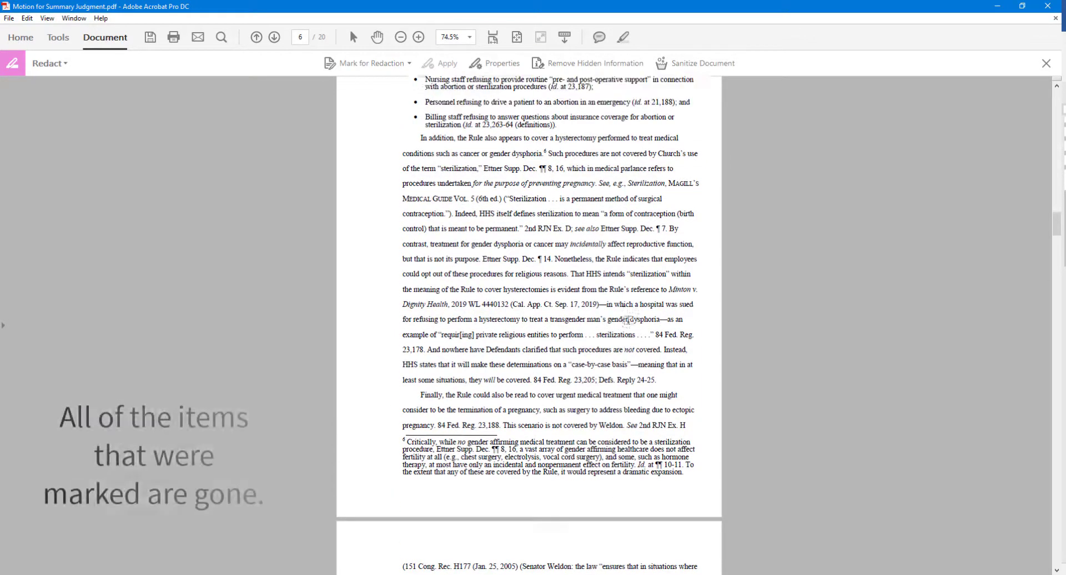
scroll(628, 320, up, 11)
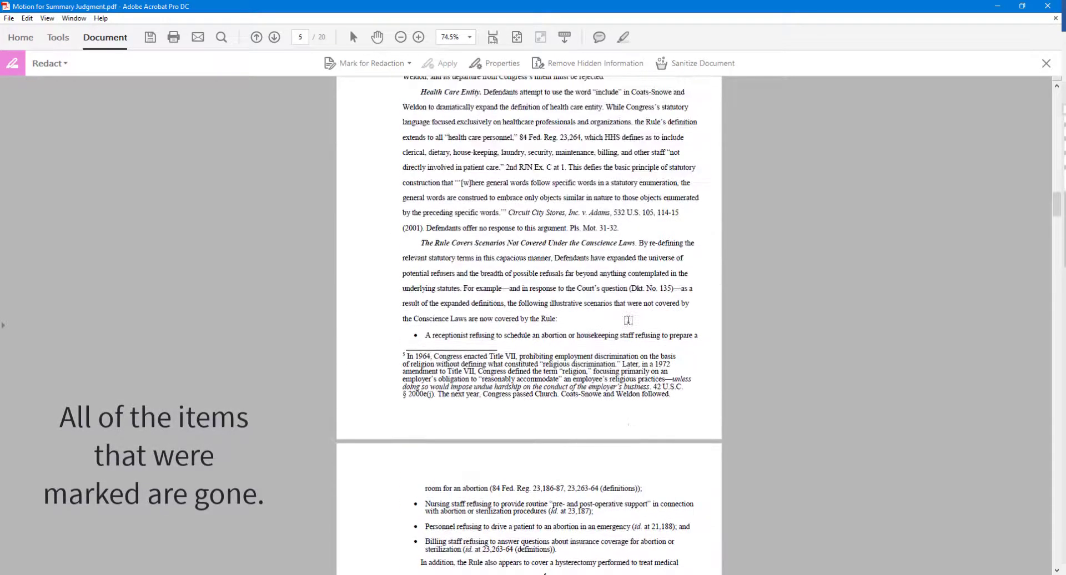
scroll(628, 321, up, 18)
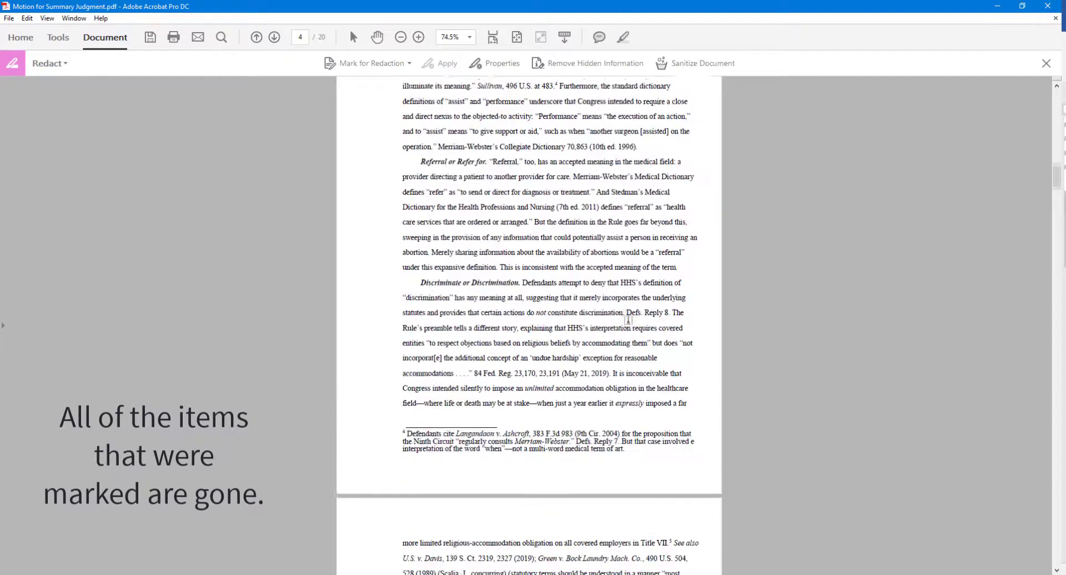
scroll(628, 321, up, 12)
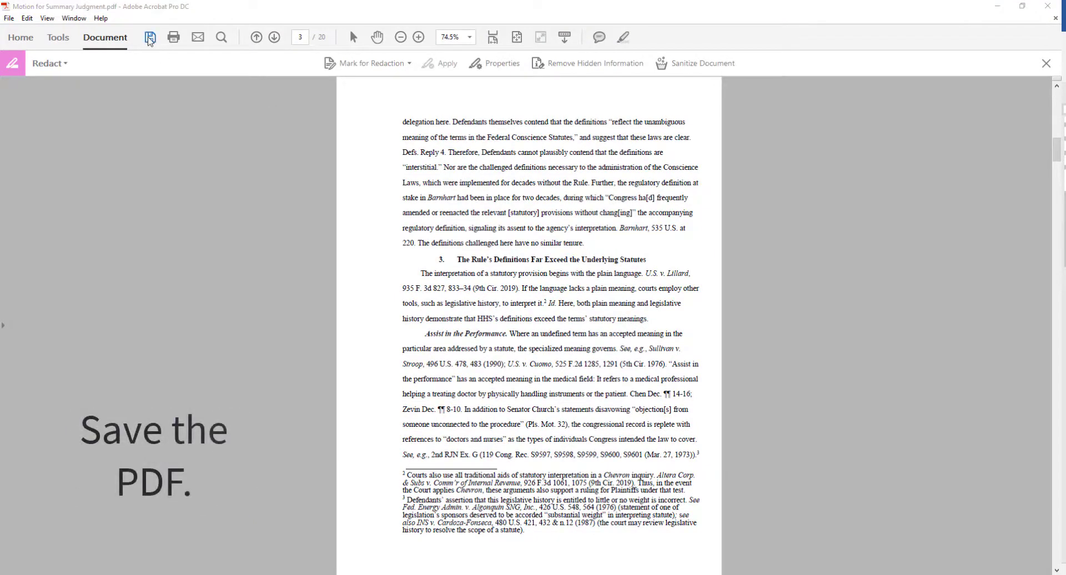
click(150, 38)
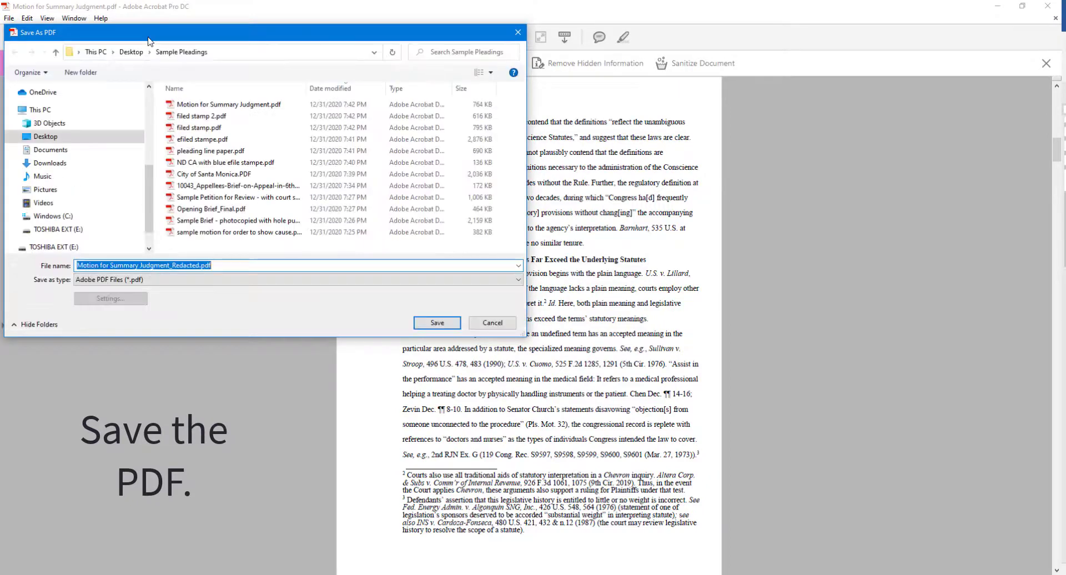
click(420, 326)
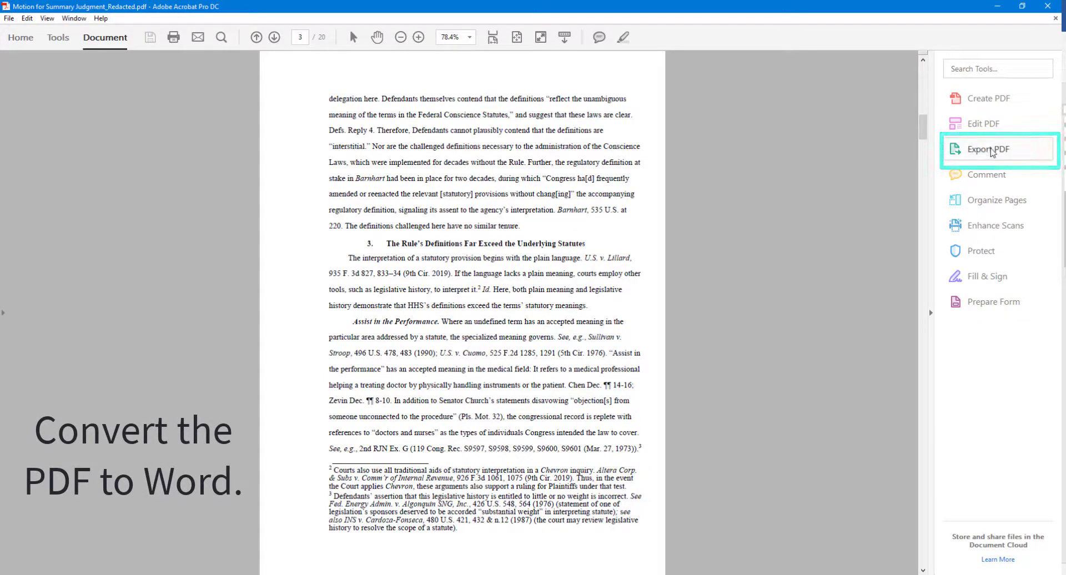
Export the redacted PDF to a Word Document named Motion for Summary Judgment_Redacted.docx in the Sample Pleadings folder.
click(992, 151)
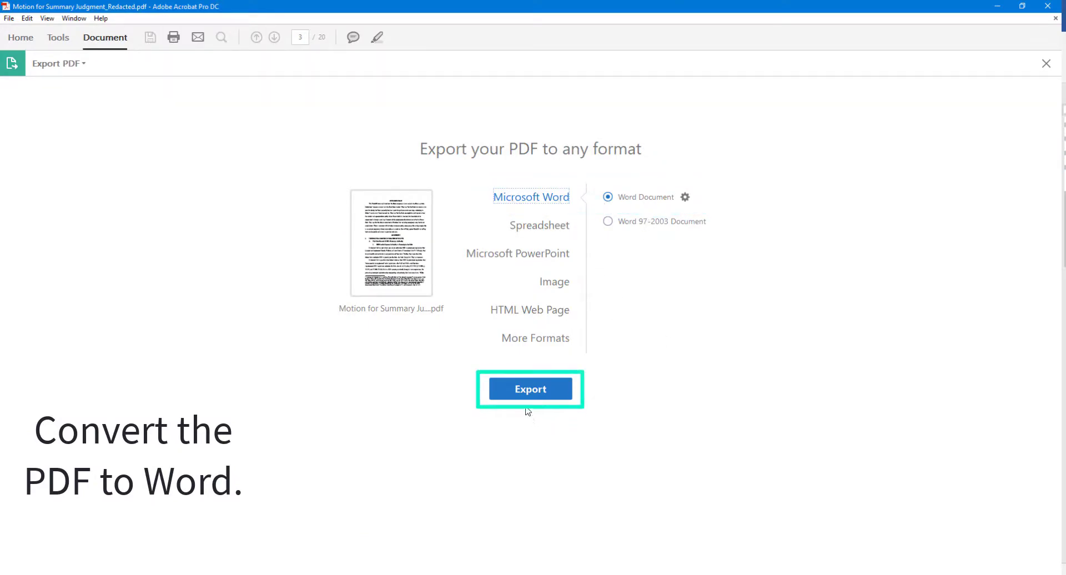
click(528, 390)
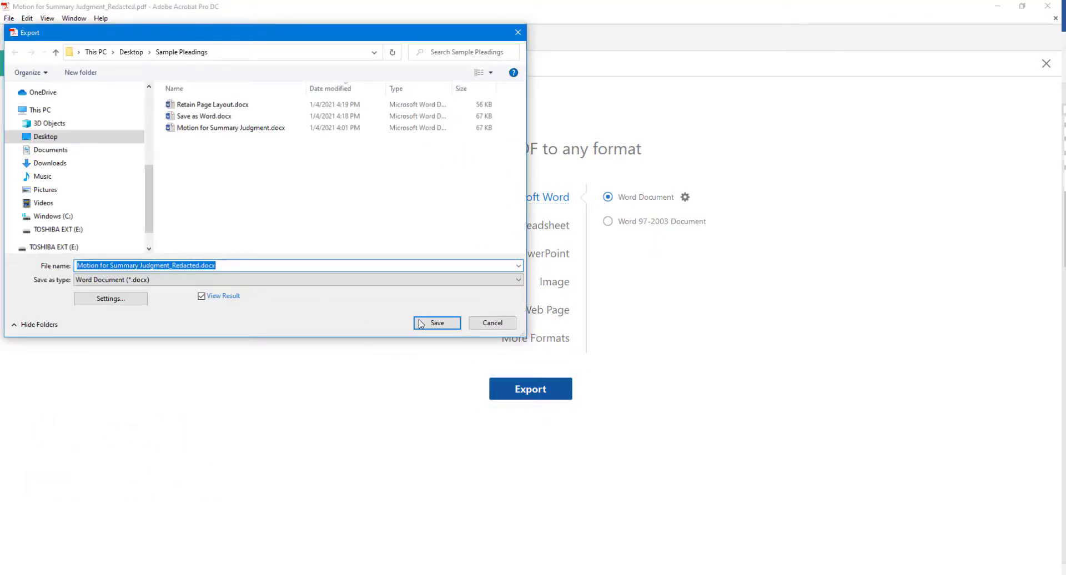
click(421, 325)
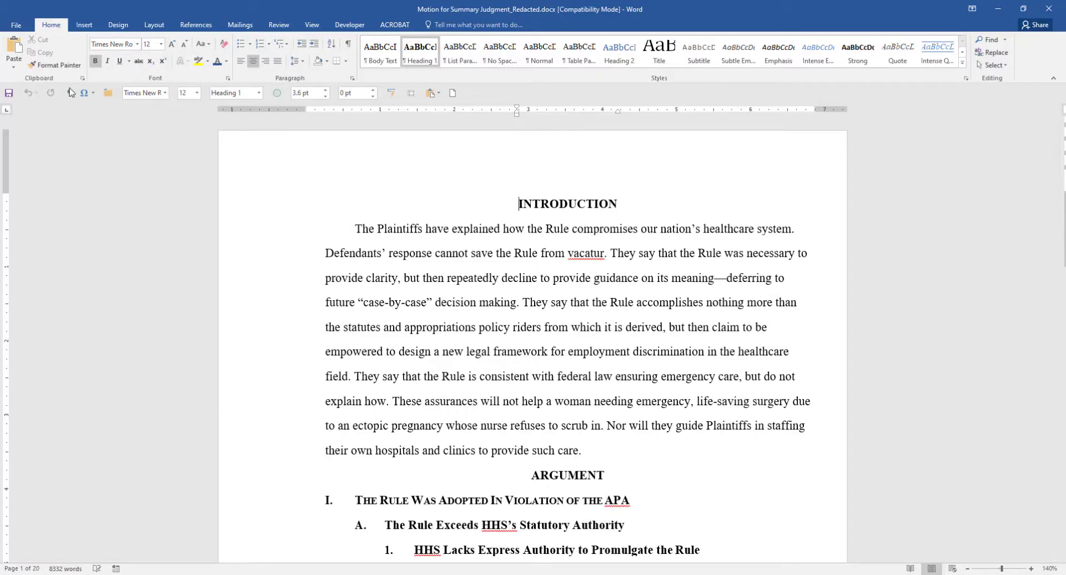
Show the formatting marks in the exported Word document and look through its first pages for section breaks.
click(71, 95)
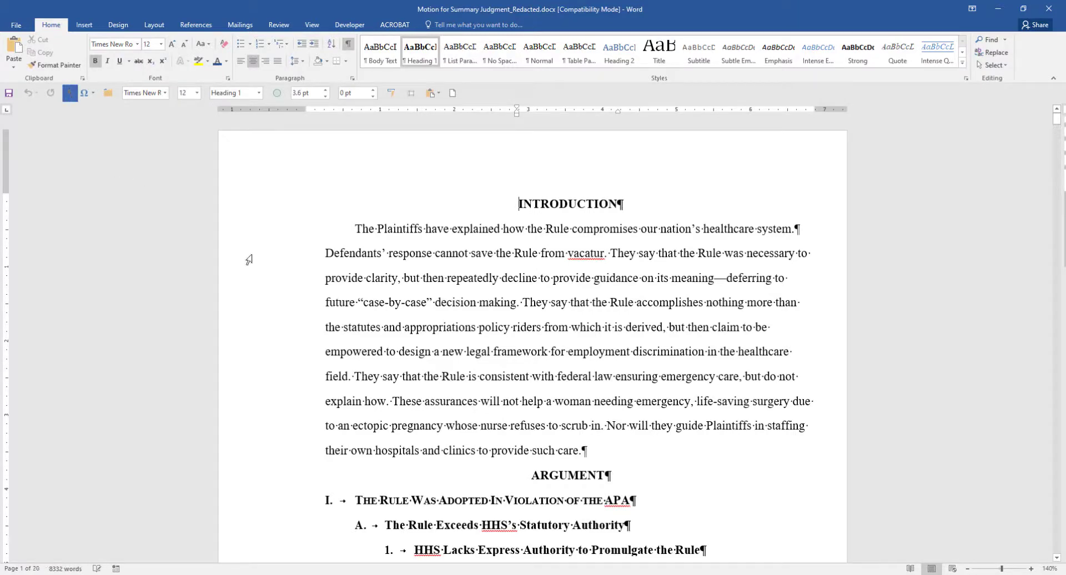
click(347, 273)
scroll(564, 240, down, 5)
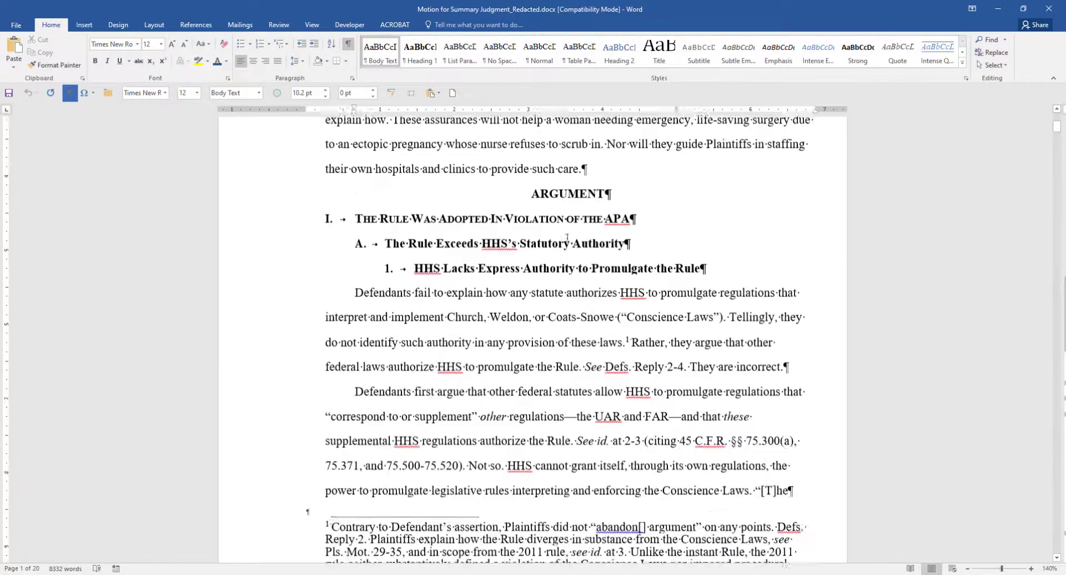
scroll(564, 240, down, 10)
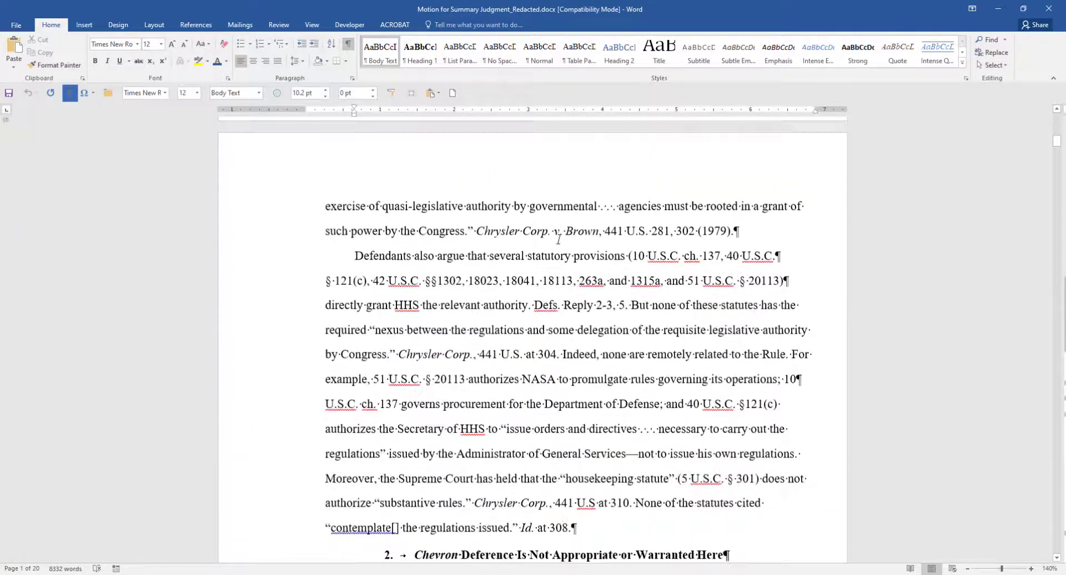
scroll(559, 238, down, 9)
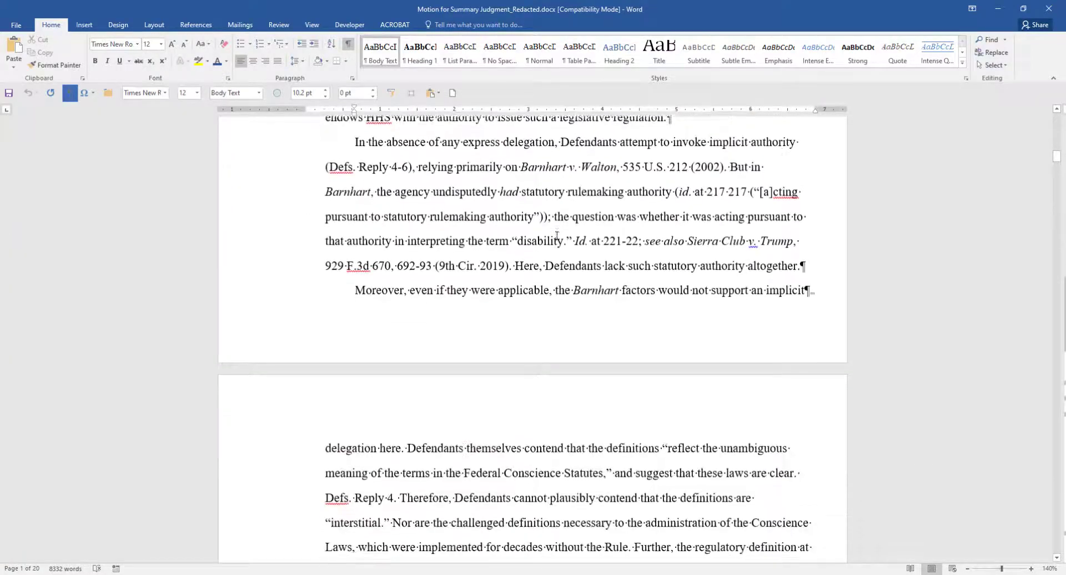
scroll(554, 236, down, 6)
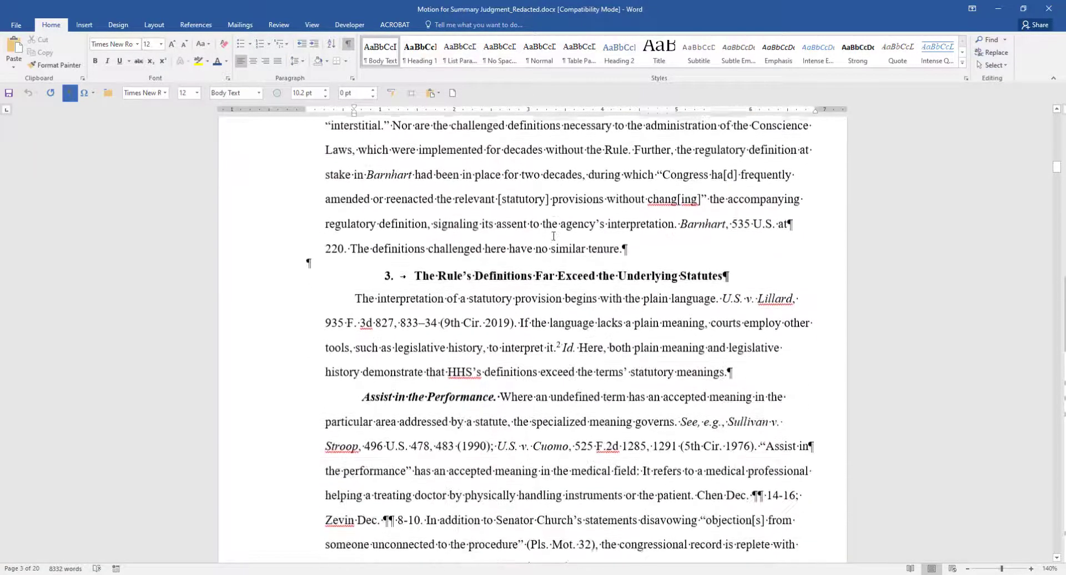
scroll(555, 235, down, 5)
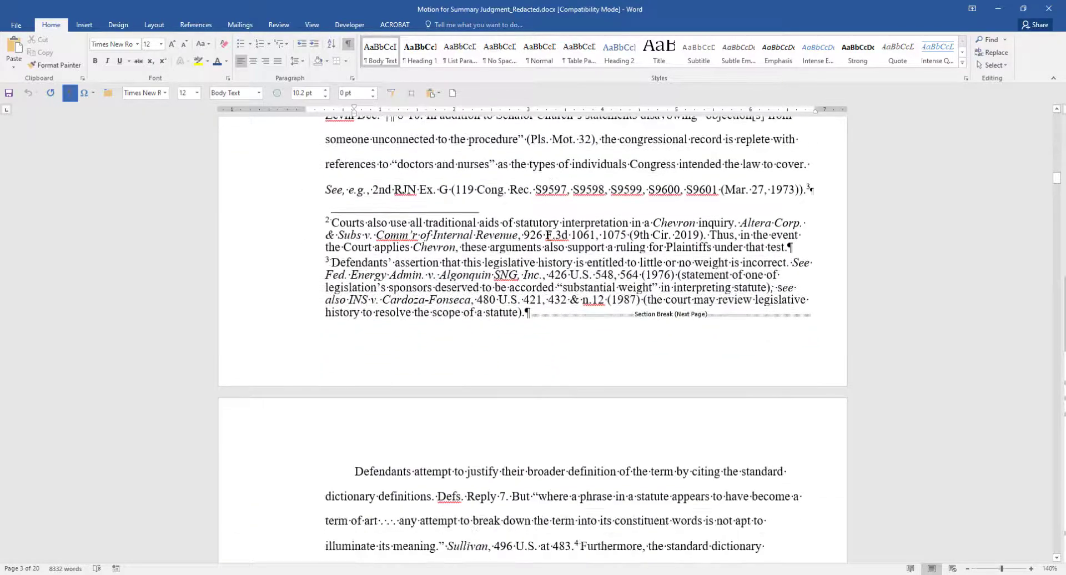
scroll(548, 235, down, 1)
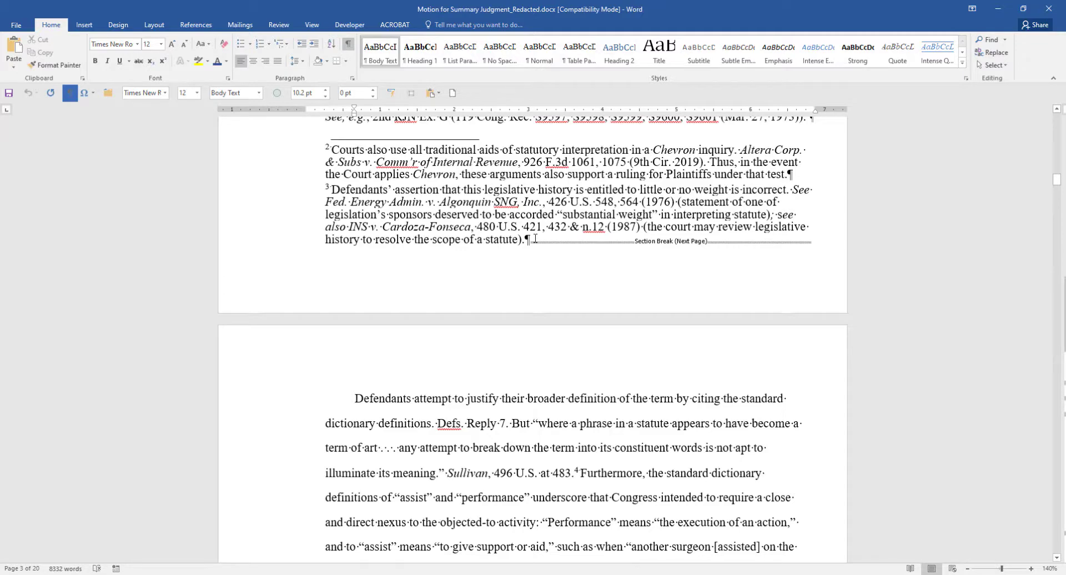
scroll(536, 239, down, 5)
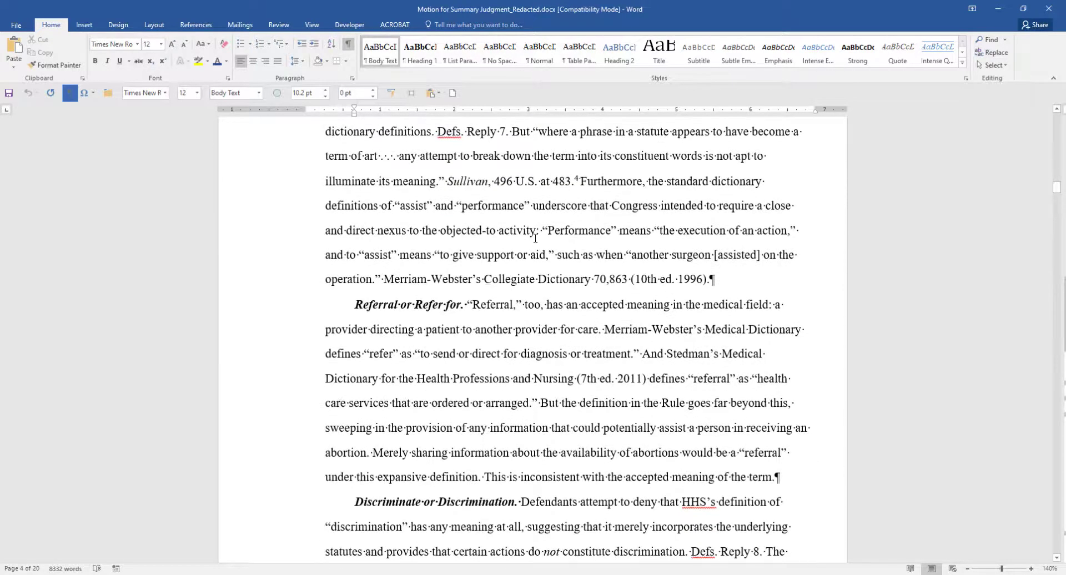
scroll(535, 238, up, 4)
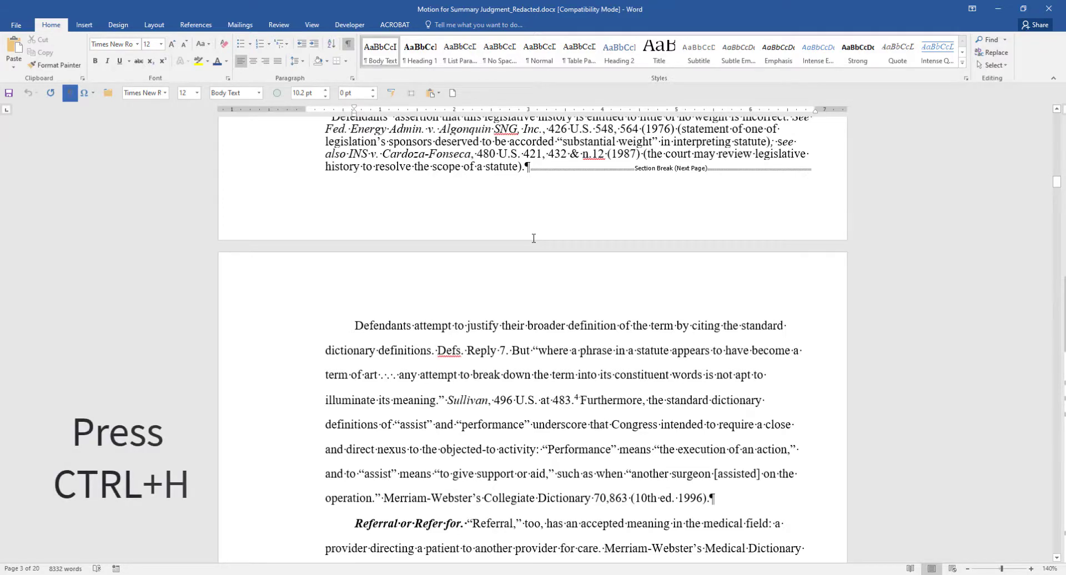
Replace all section breaks (^b) in the document with paragraph marks (^p) using Find and Replace.
click(540, 326)
key(ctrl+h)
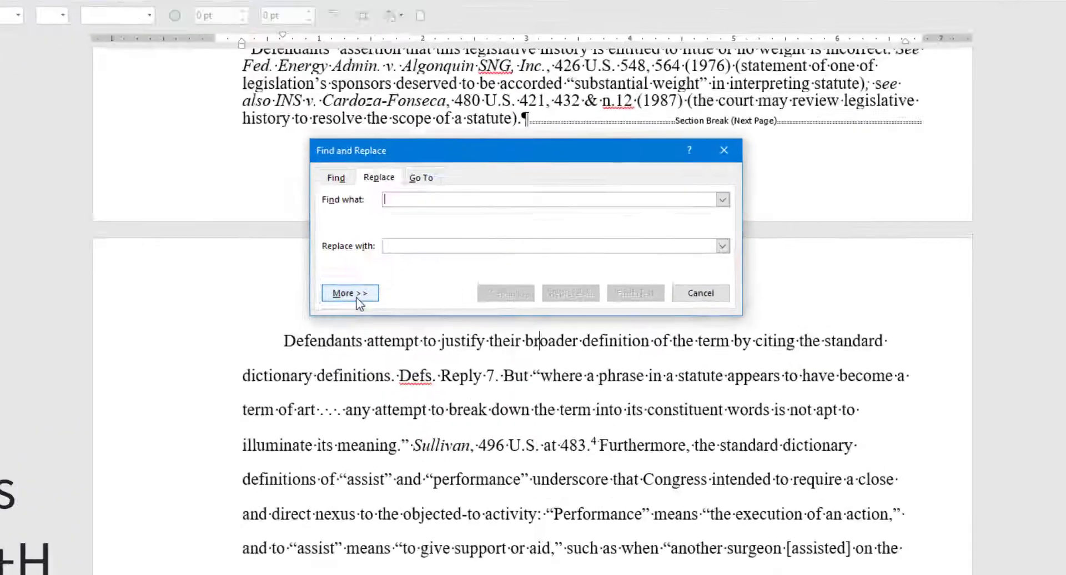
click(402, 291)
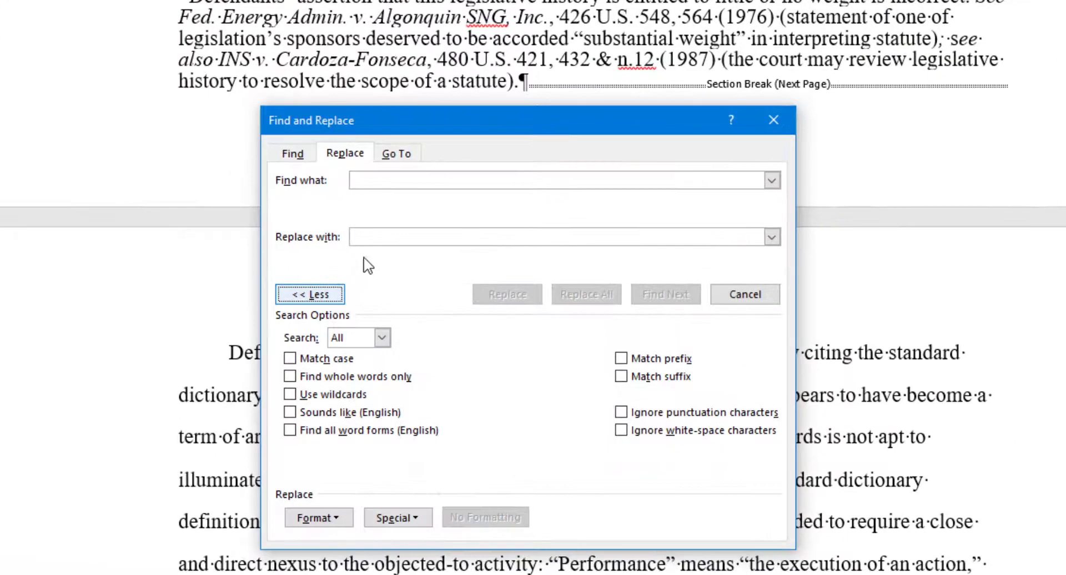
click(397, 517)
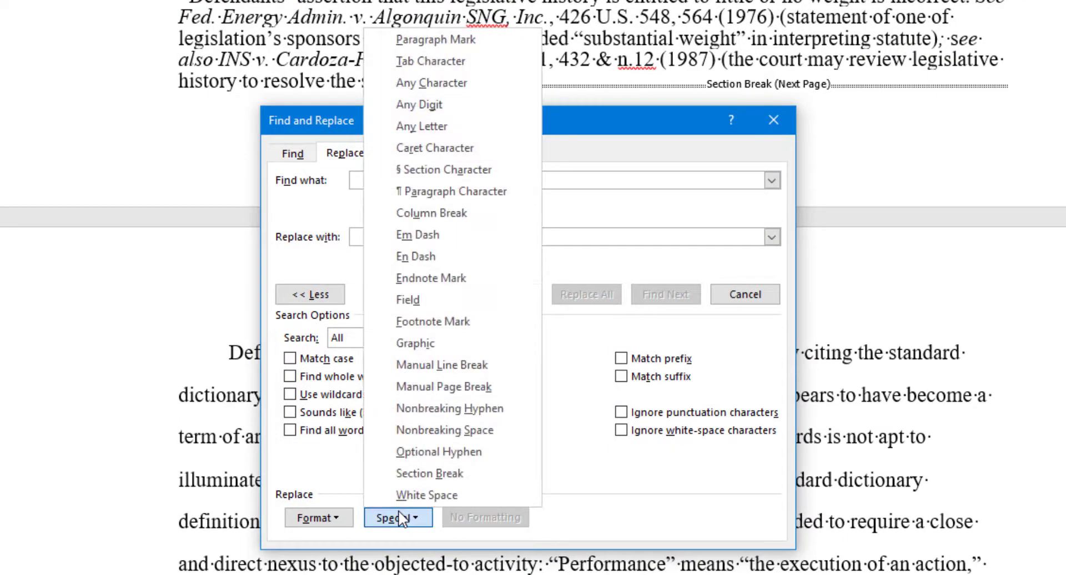
click(429, 473)
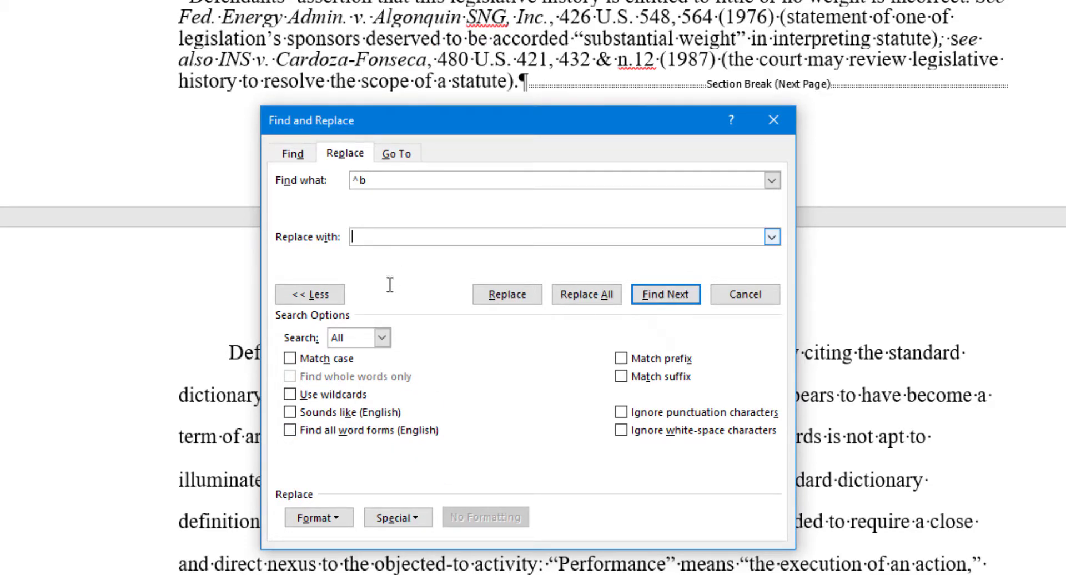
click(407, 518)
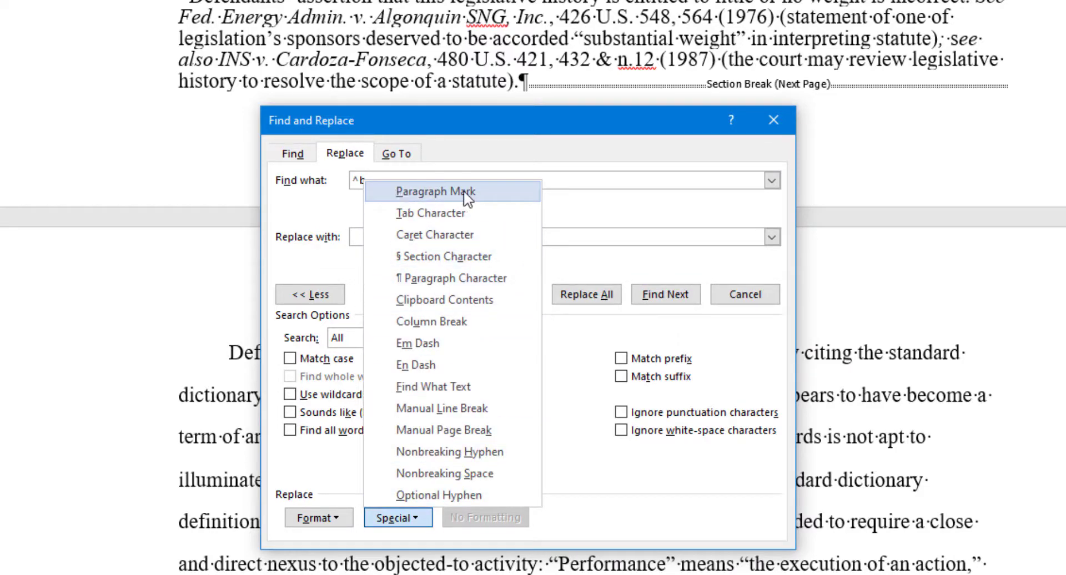
click(496, 197)
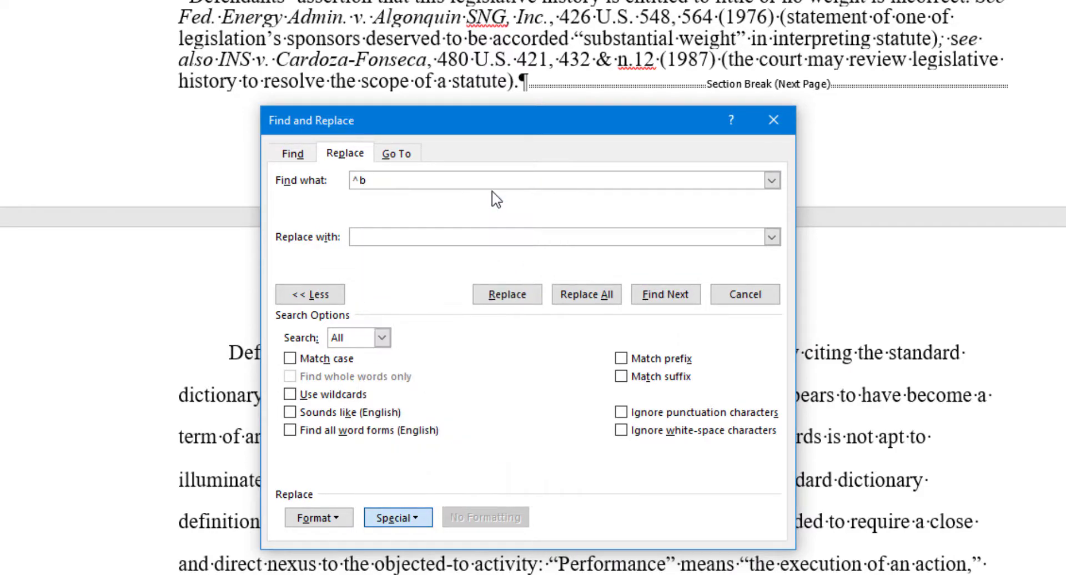
click(575, 296)
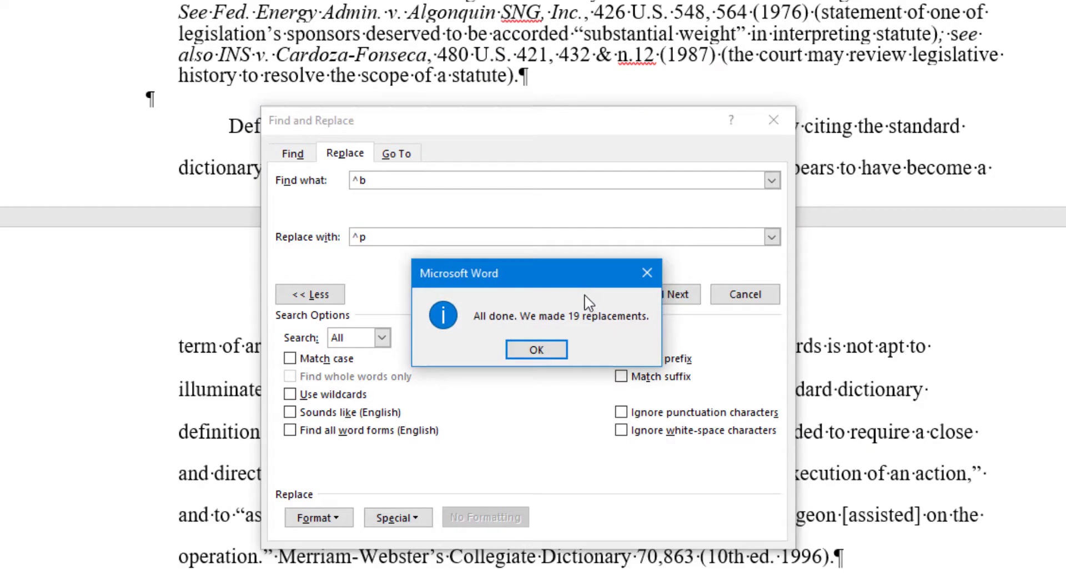
click(537, 349)
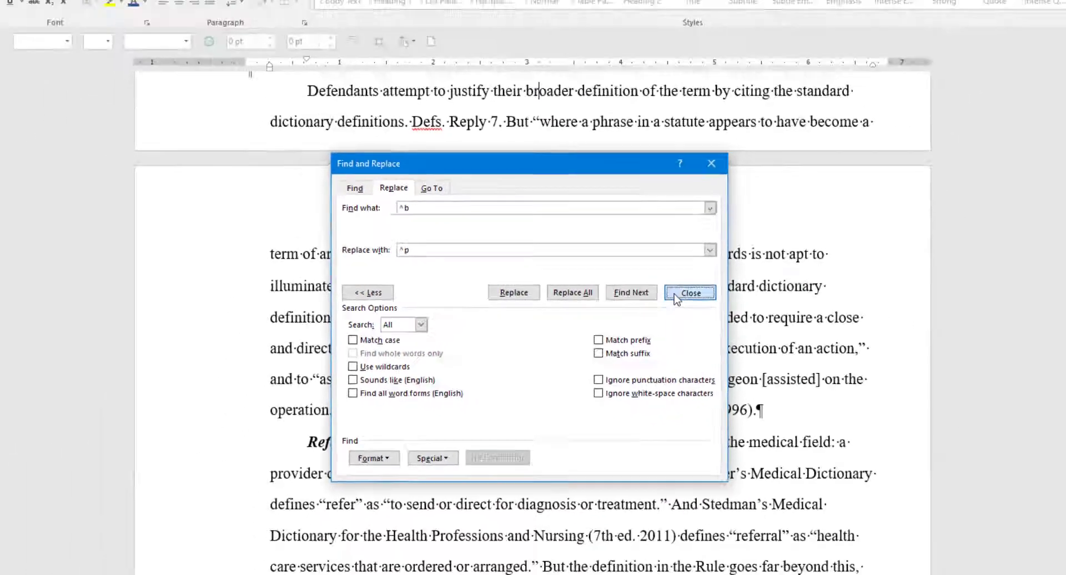
click(727, 299)
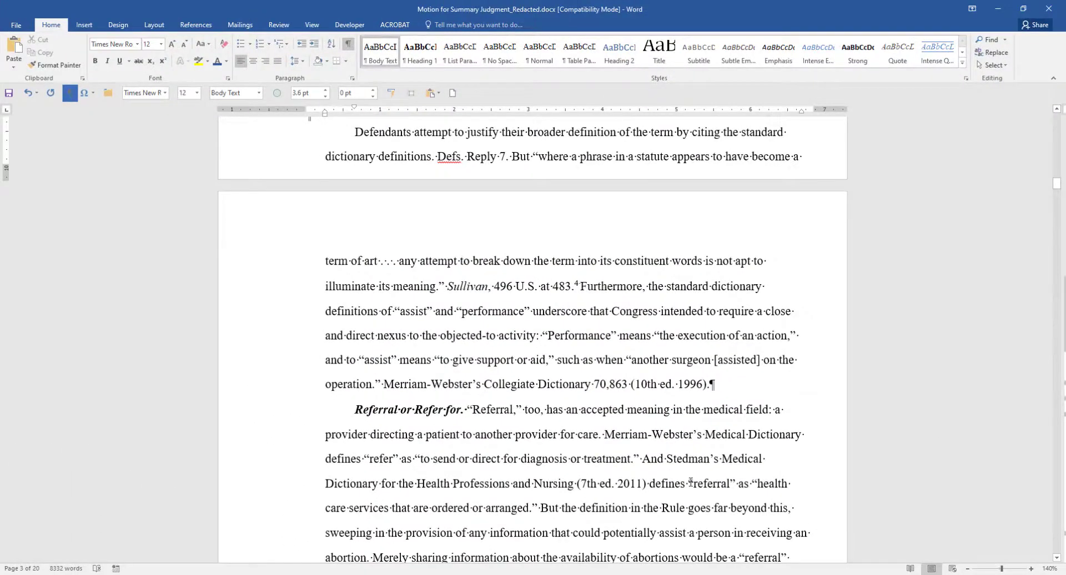